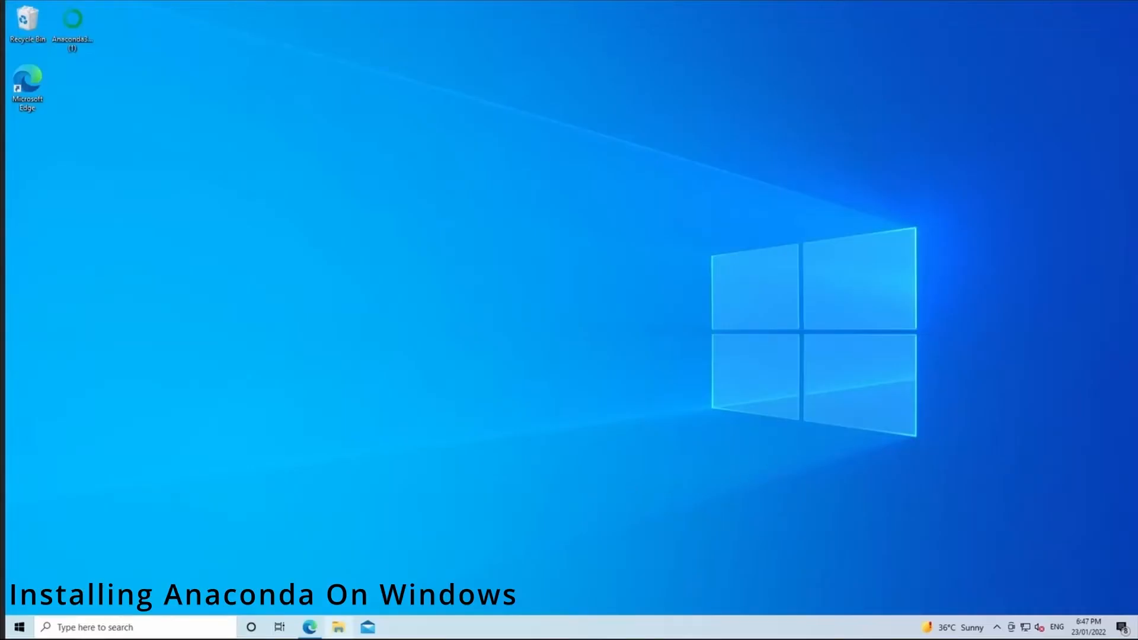
Open Microsoft Edge in a maximized window and search Google for "anaconda python".
left_click(310, 627)
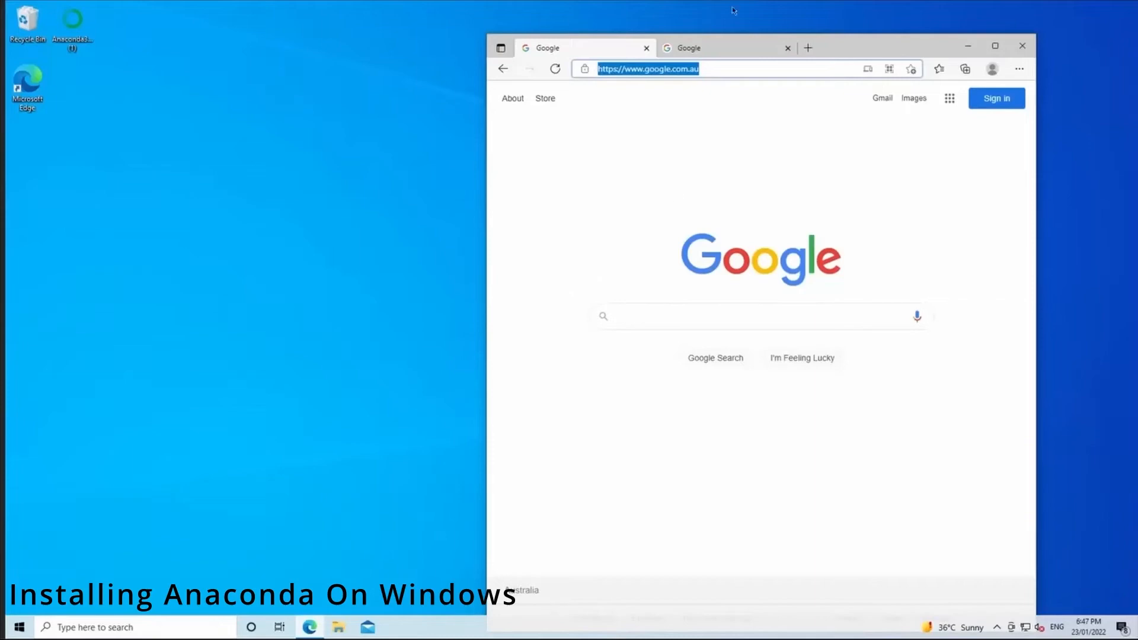
left_click_drag(848, 49, 762, 2)
left_click(535, 276)
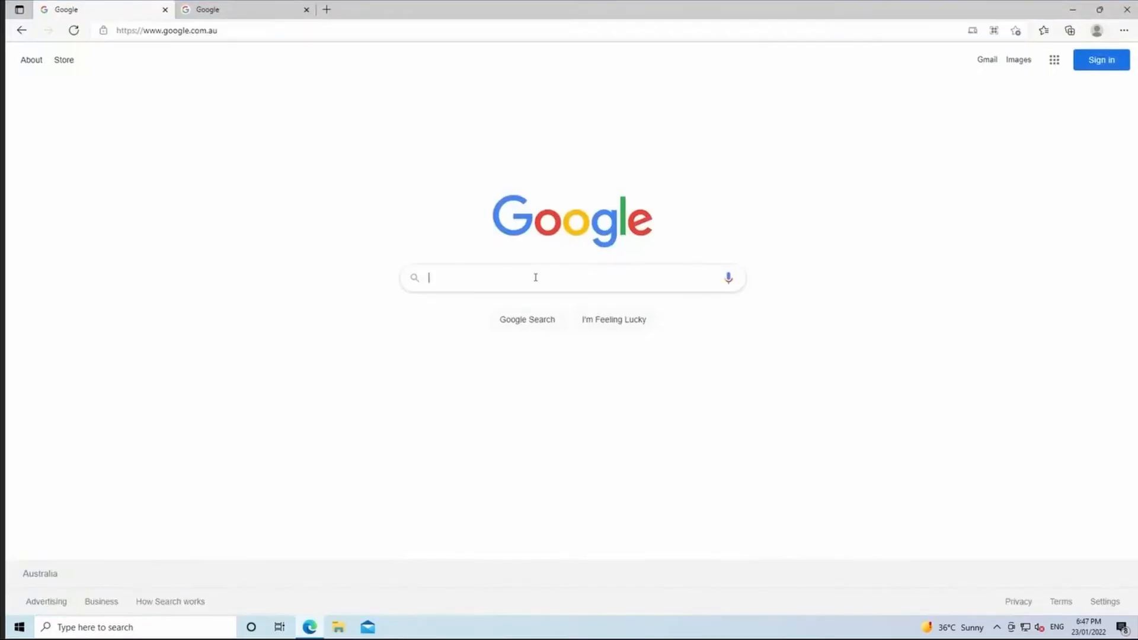
type("anacond")
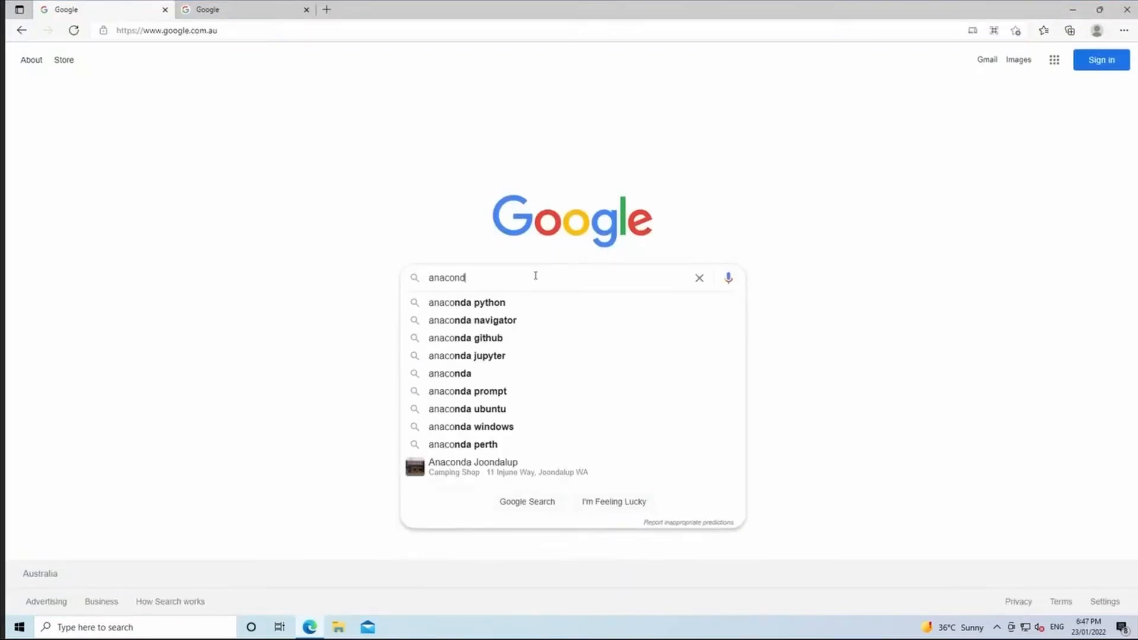
type("a pythobn")
key("BackSpace")
key("BackSpace")
type("n")
key("Return")
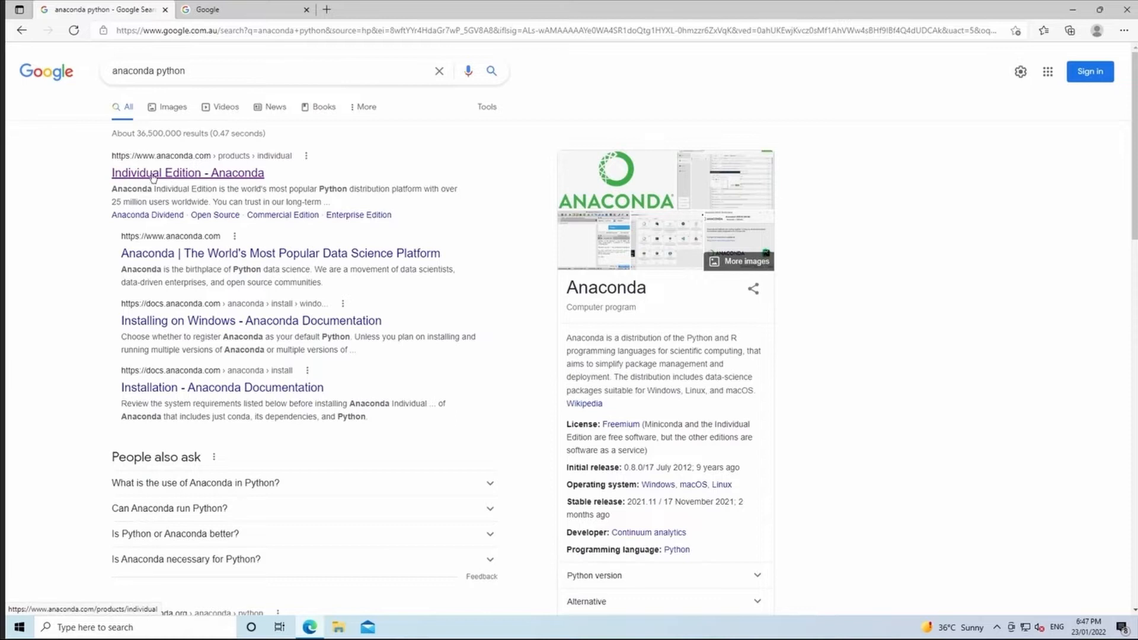
Start the Windows installer download from the Anaconda Individual Edition page, dismiss the sign-up popup and minimize the browser.
left_click(206, 175)
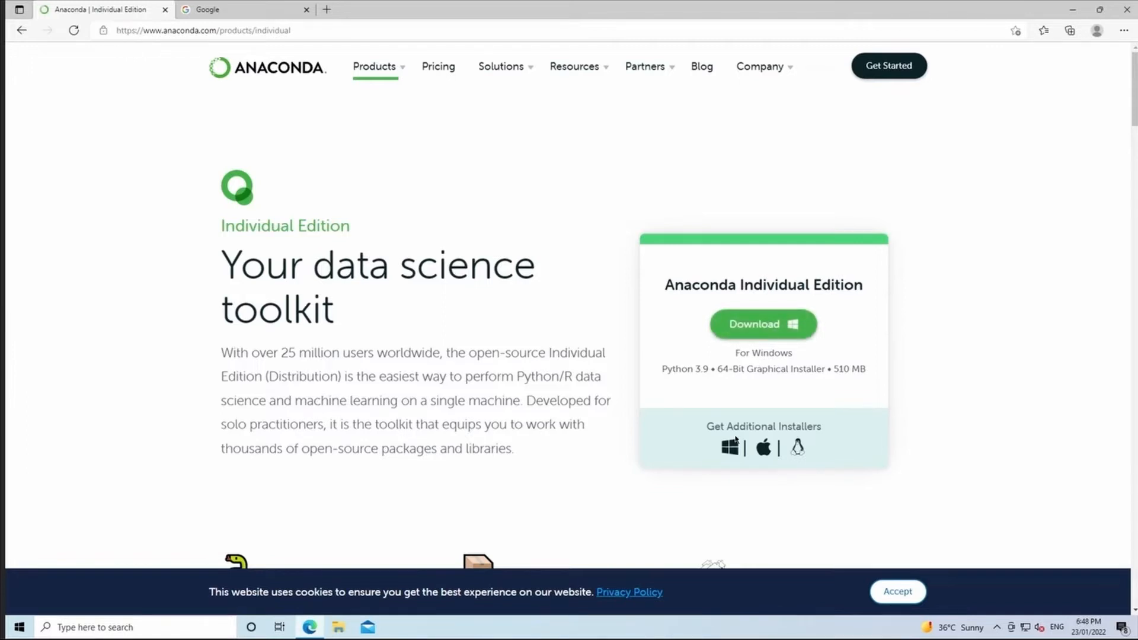
left_click(761, 323)
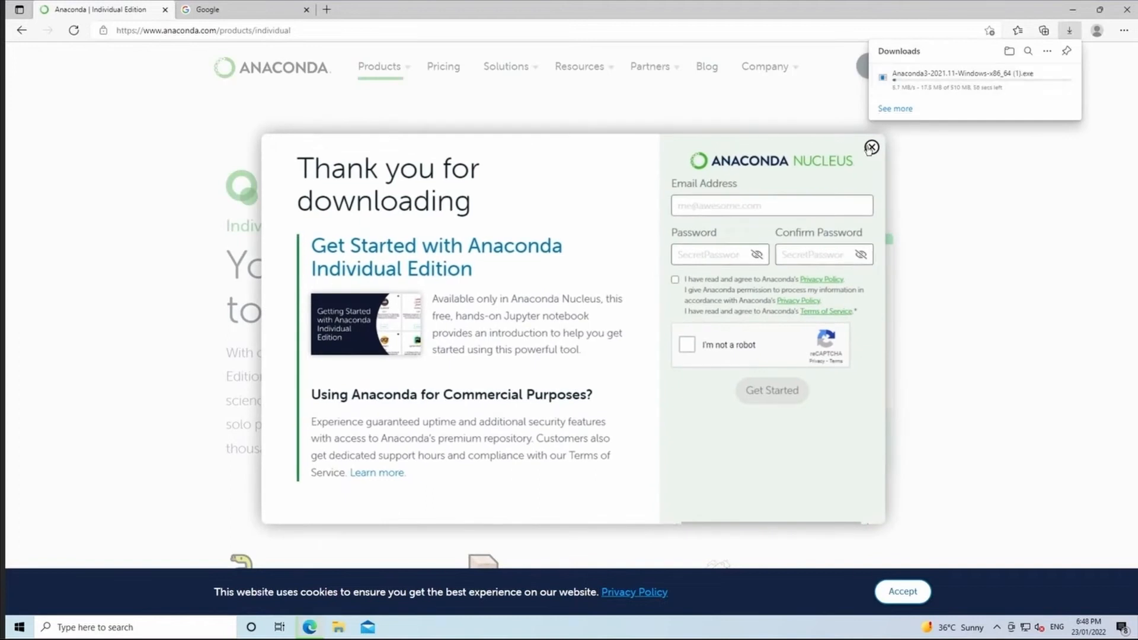
left_click(870, 147)
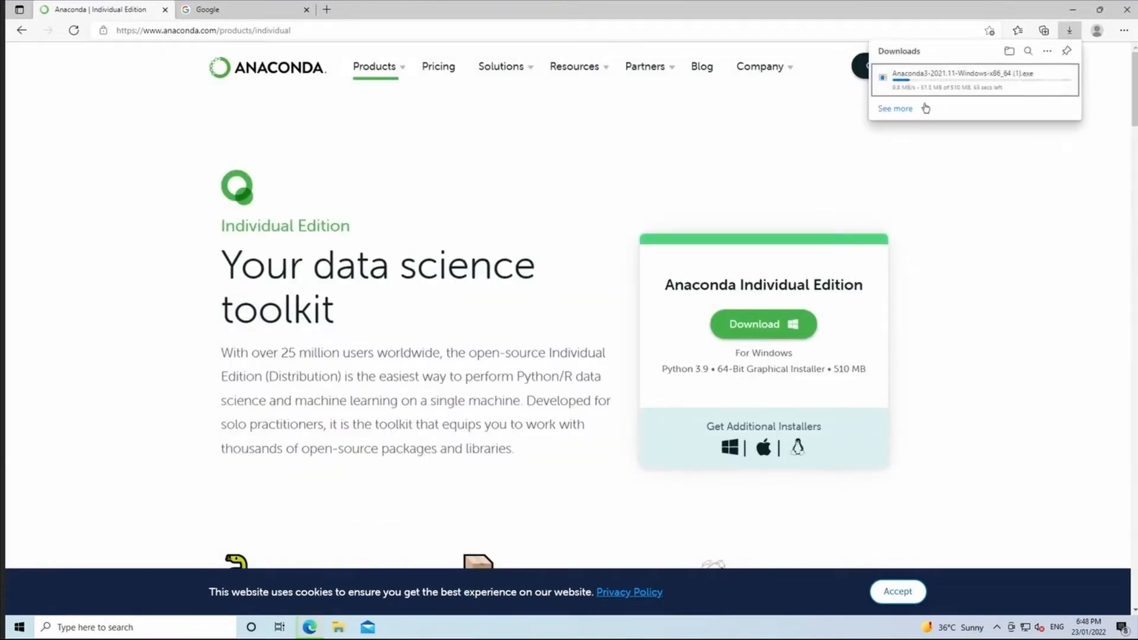
left_click(1058, 86)
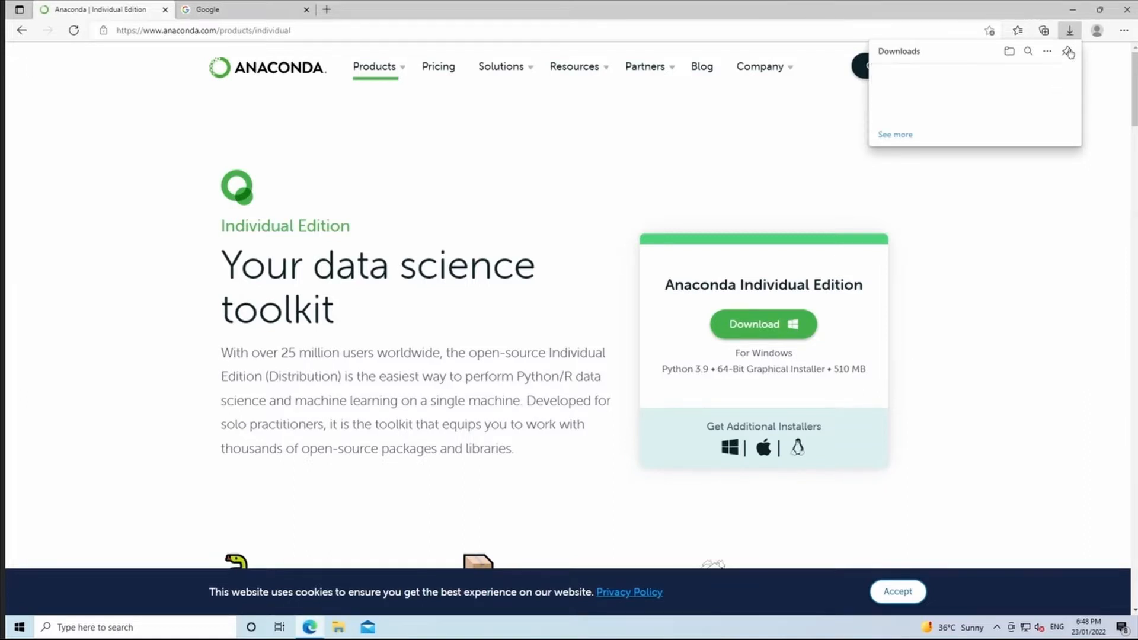
left_click(1067, 15)
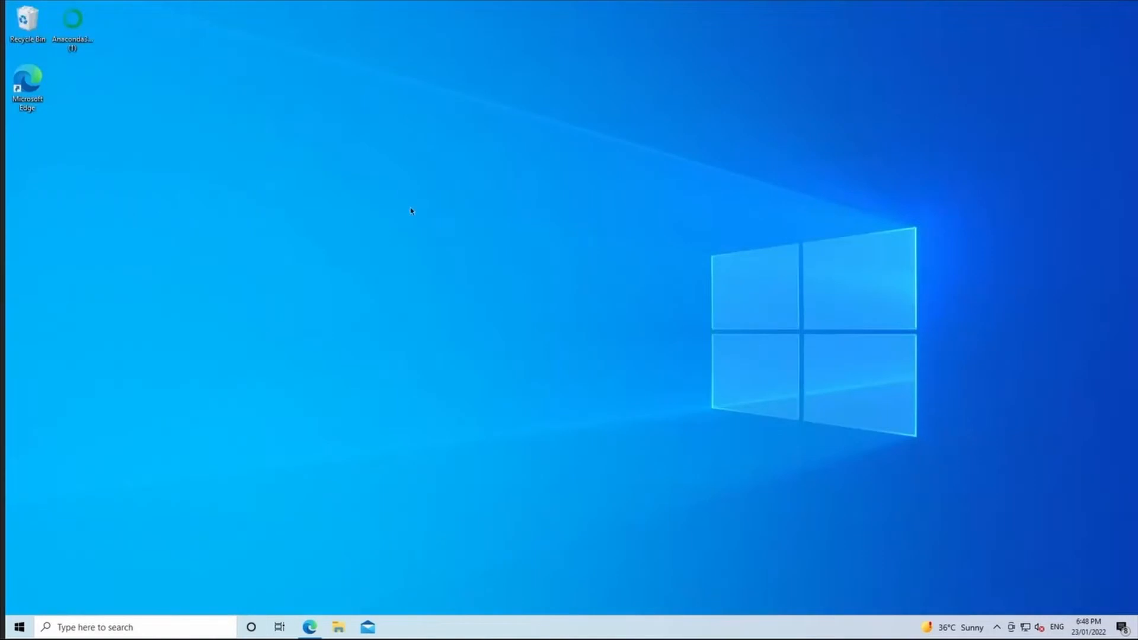
Launch the Anaconda3 installer from the desktop and accept its license agreement.
left_click(81, 36)
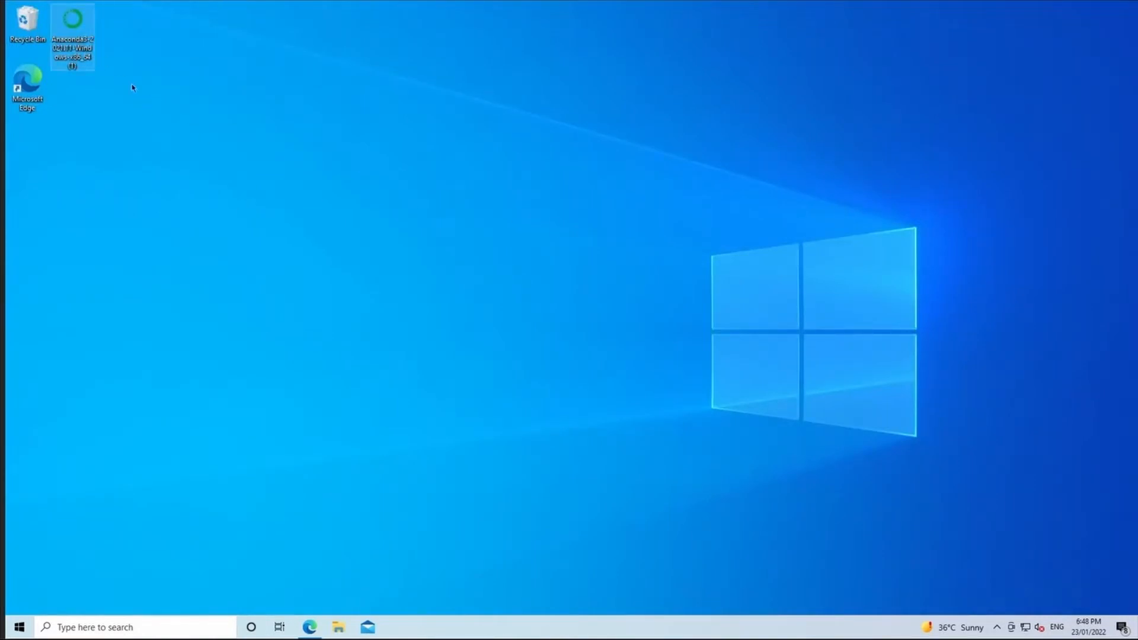
double_click(85, 48)
mouse_move(534, 202)
left_mouse_down()
mouse_move(498, 201)
mouse_move(523, 196)
left_mouse_up()
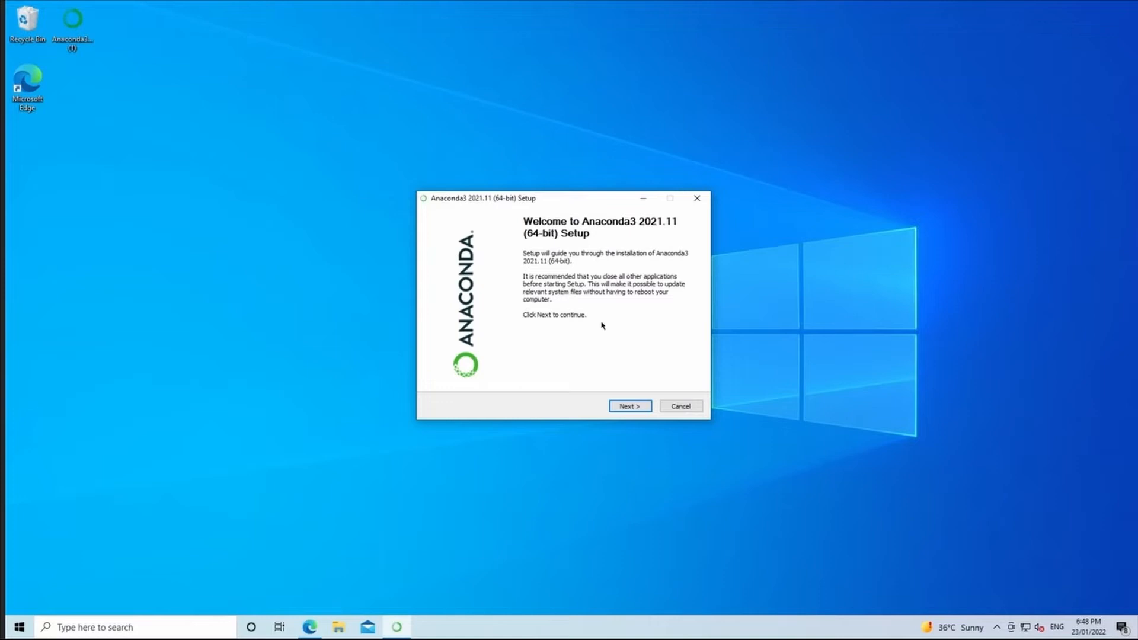
left_click(636, 409)
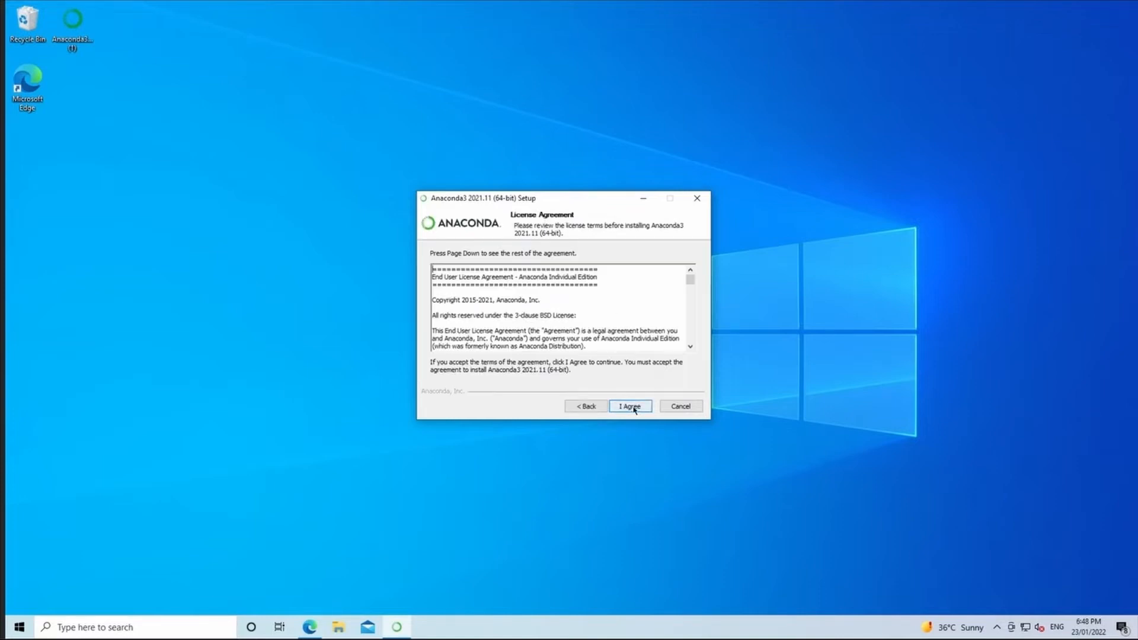
left_click(630, 408)
Keep the default installation type, destination folder and advanced options, and start installing Anaconda3.
left_click(631, 407)
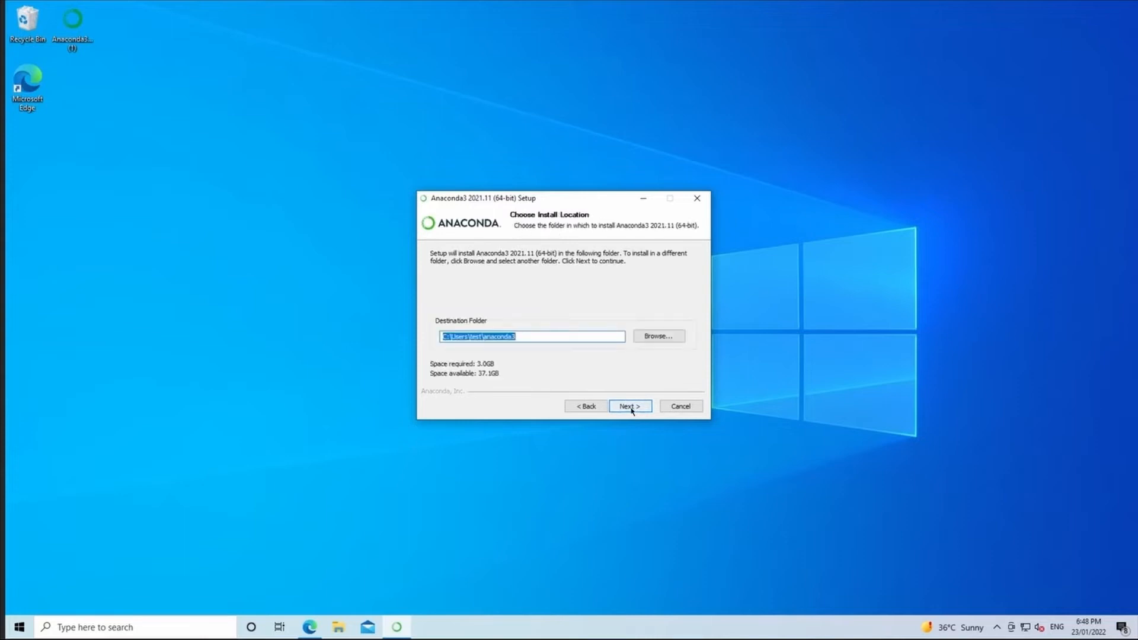
left_click(639, 408)
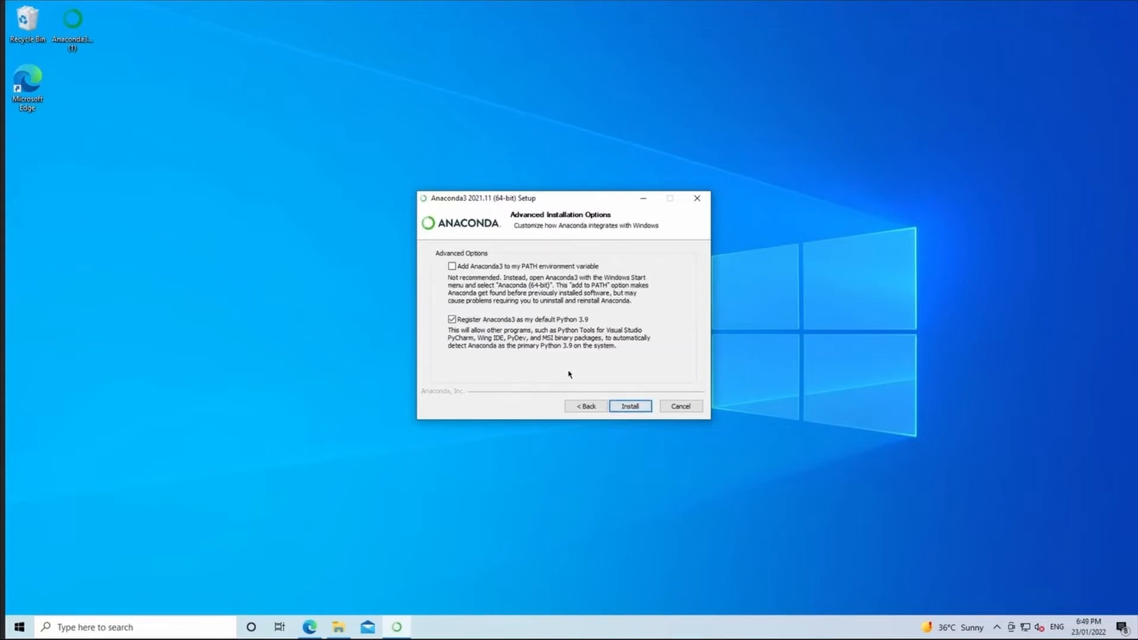
left_click(627, 406)
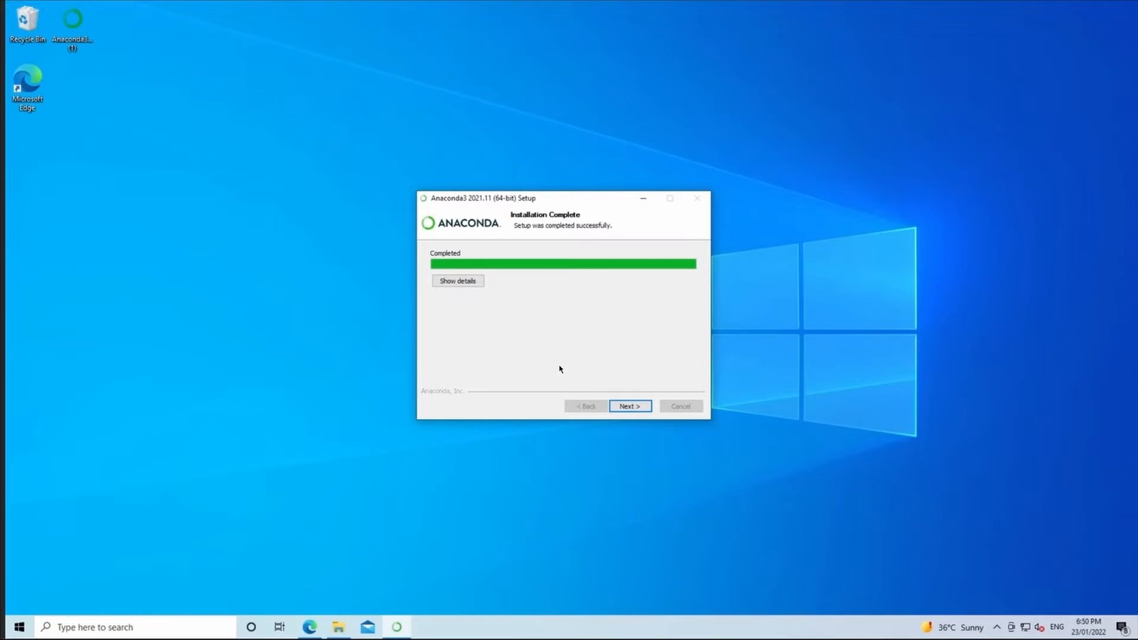
Finish the Anaconda3 setup with the Individual Edition Tutorial and Getting Started with Anaconda options unchecked.
left_click(625, 407)
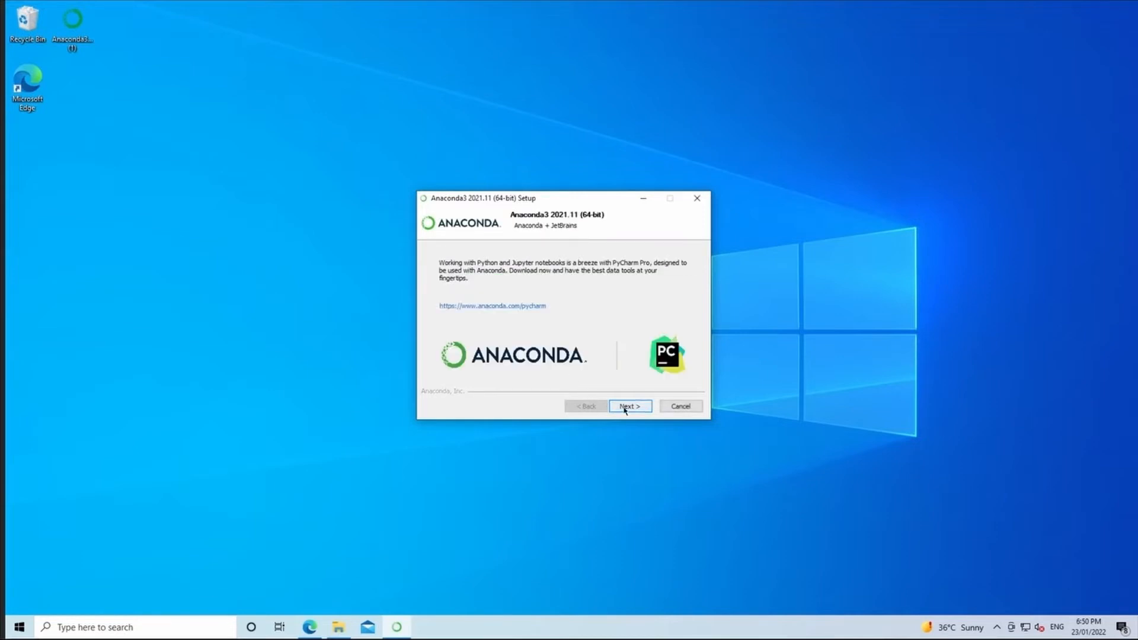
left_click(625, 408)
left_click(527, 297)
left_click(527, 317)
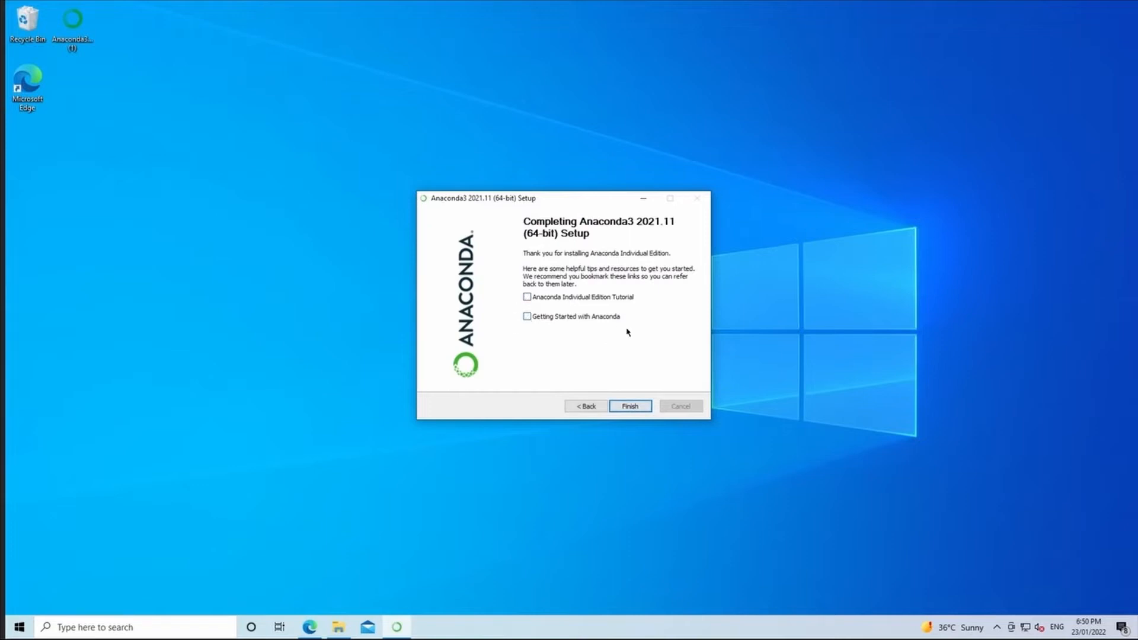
left_click(627, 407)
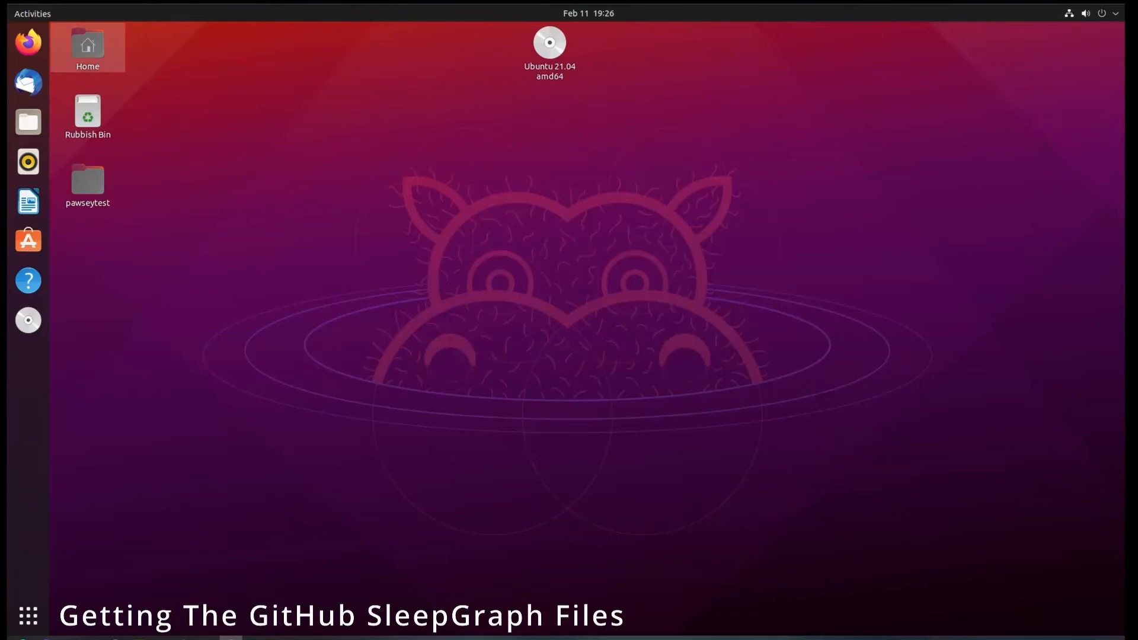
On the Ubuntu desktop, open Firefox and search with the suggested query "anaconda indidual edition".
left_click(33, 43)
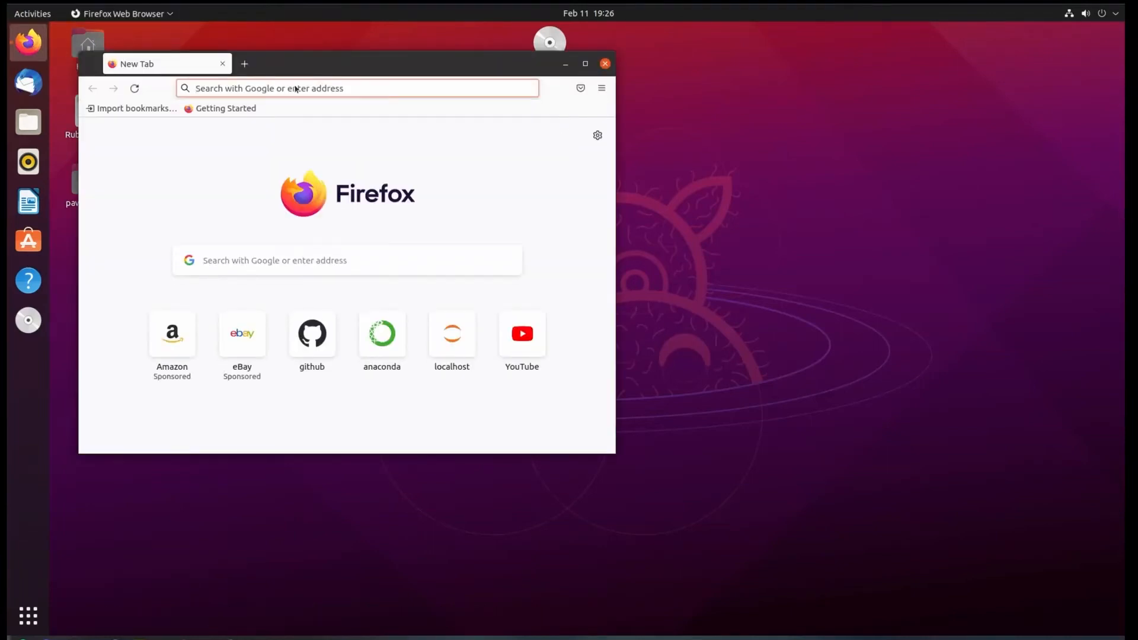
left_click(295, 87)
type("an")
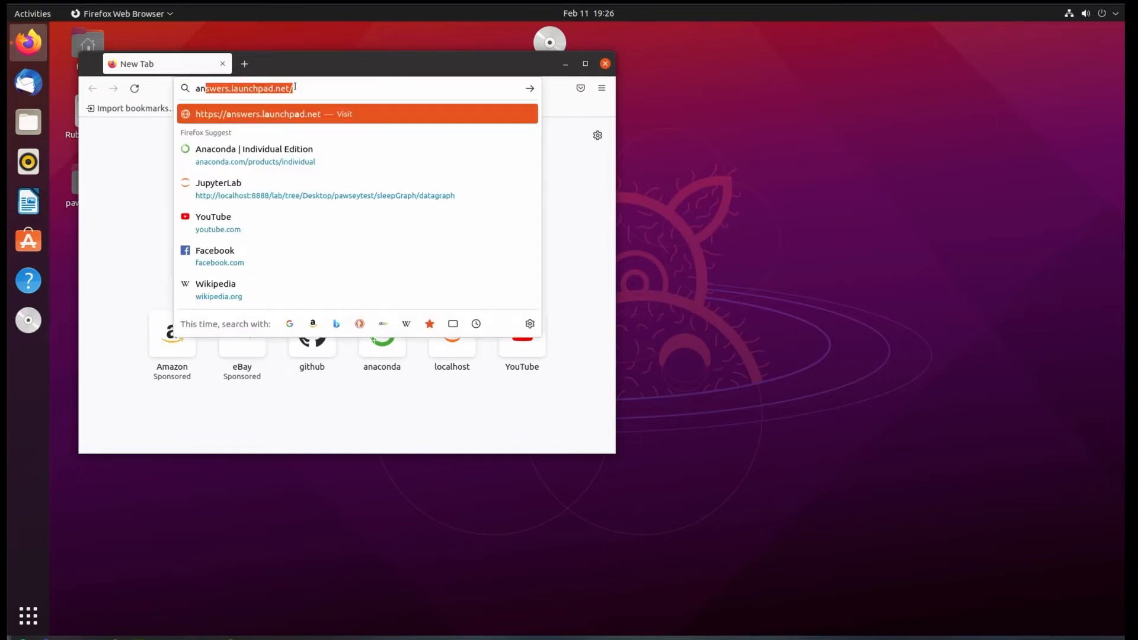
type("aconda in")
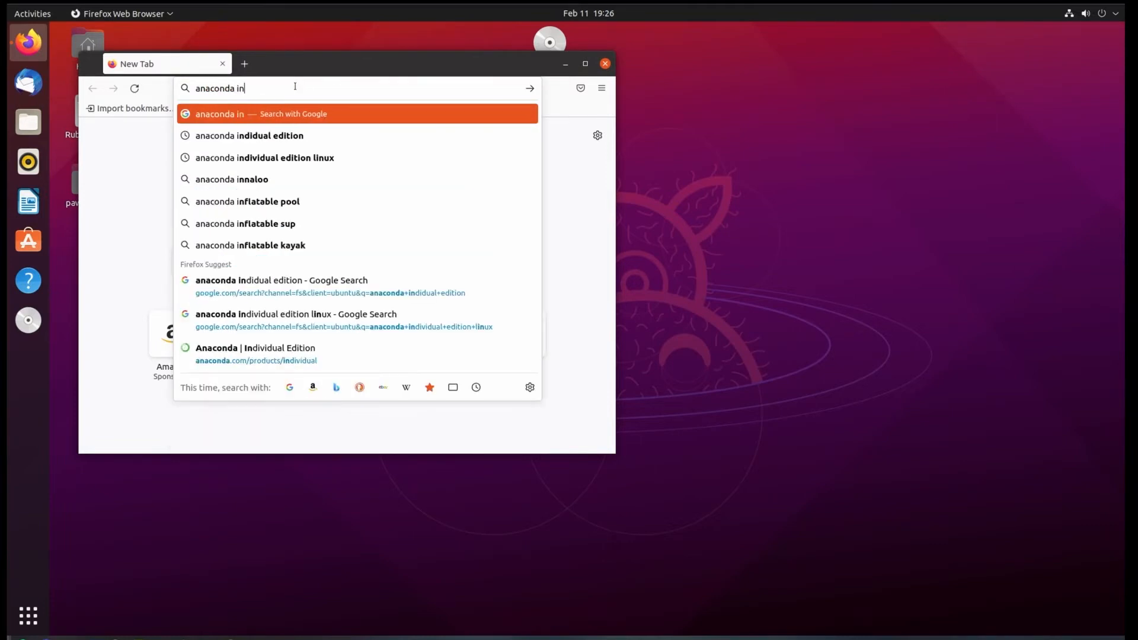
key("Down")
key("Return")
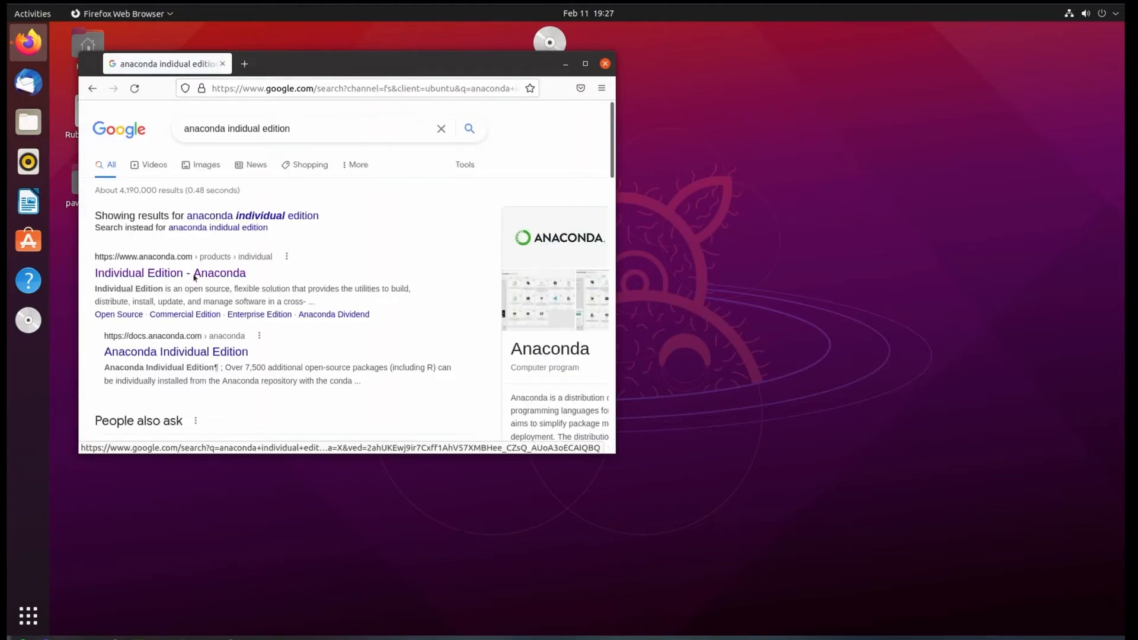
Open the Individual Edition page on the Anaconda site and locate the Linux installer download.
left_click(196, 274)
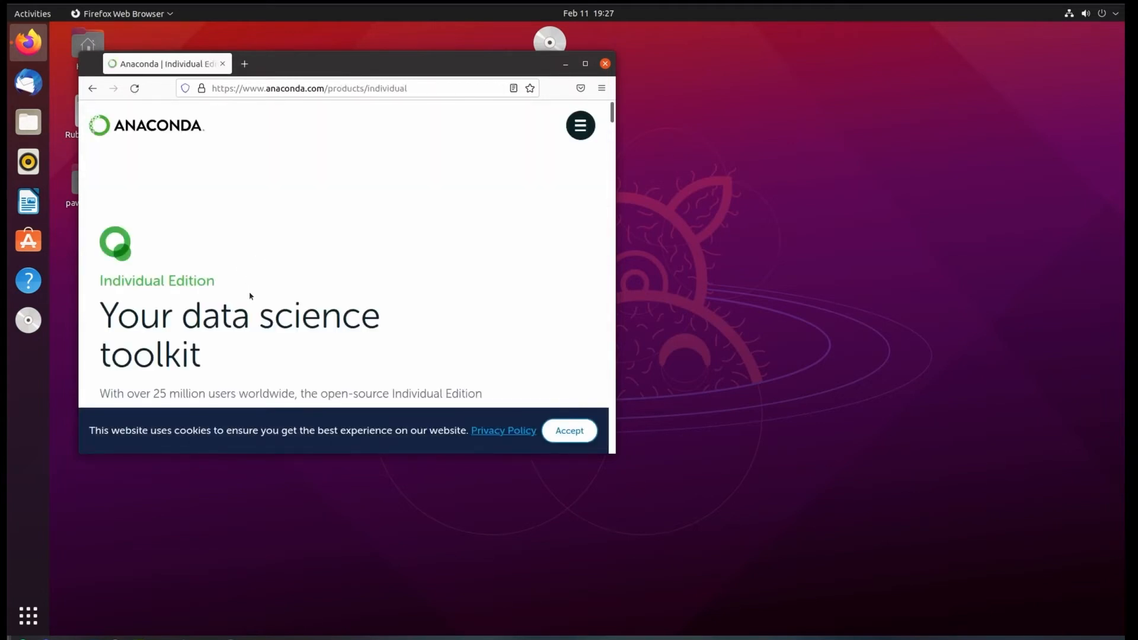
scroll(249, 293, "down", 5)
scroll(249, 295, "down", 5)
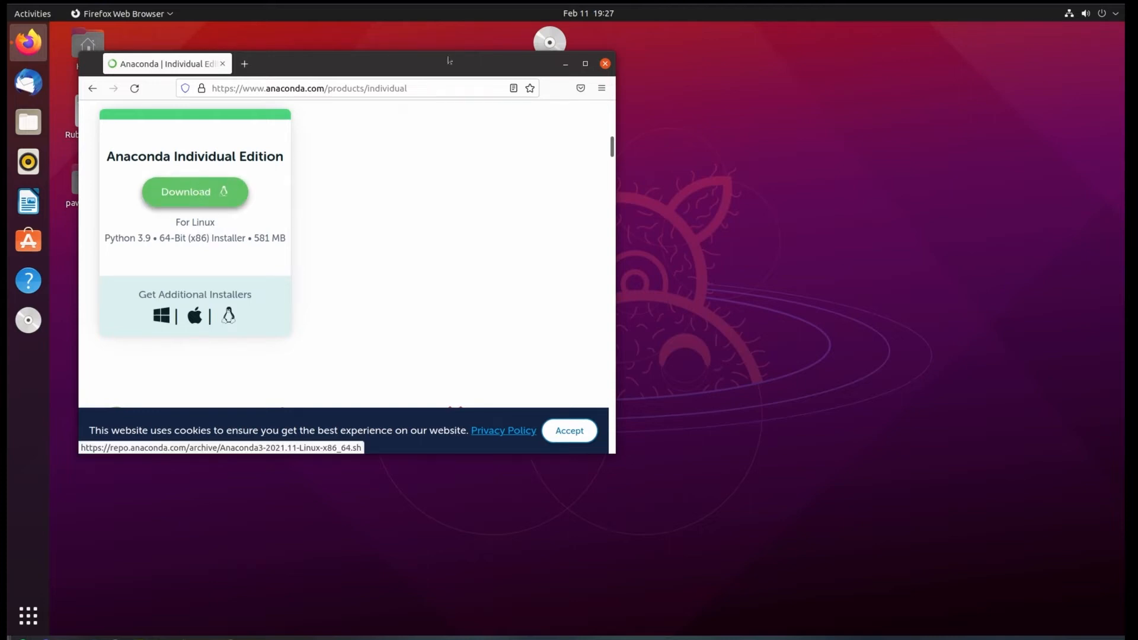
left_click_drag(571, 71, 650, 105)
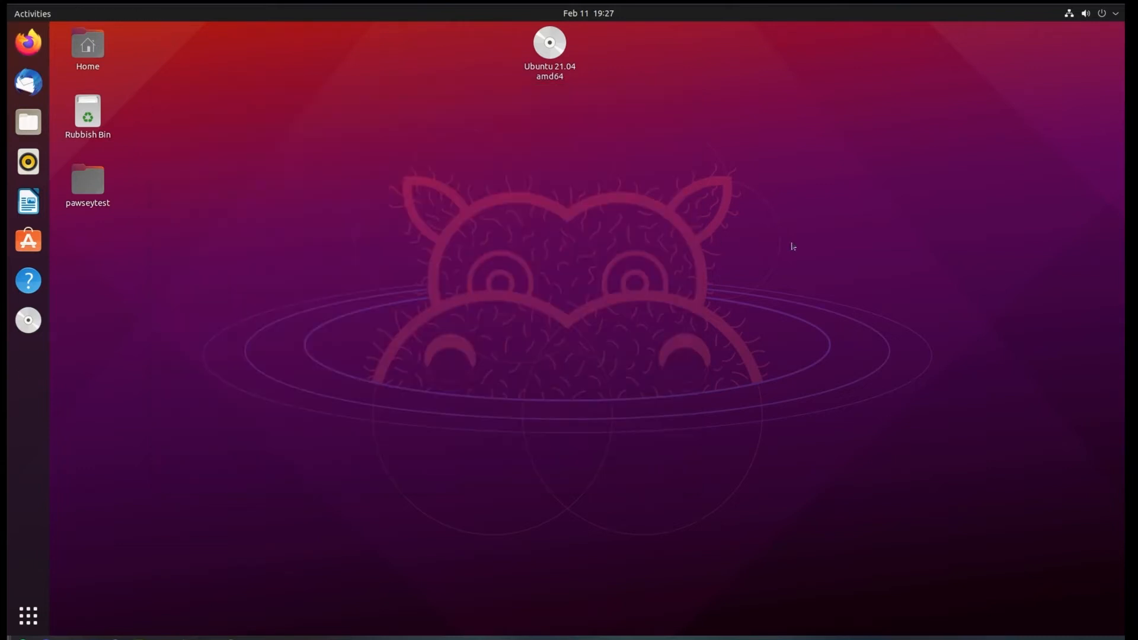
Open a terminal, change to the ~/Downloads directory and list its files.
key("ctrl+alt+t")
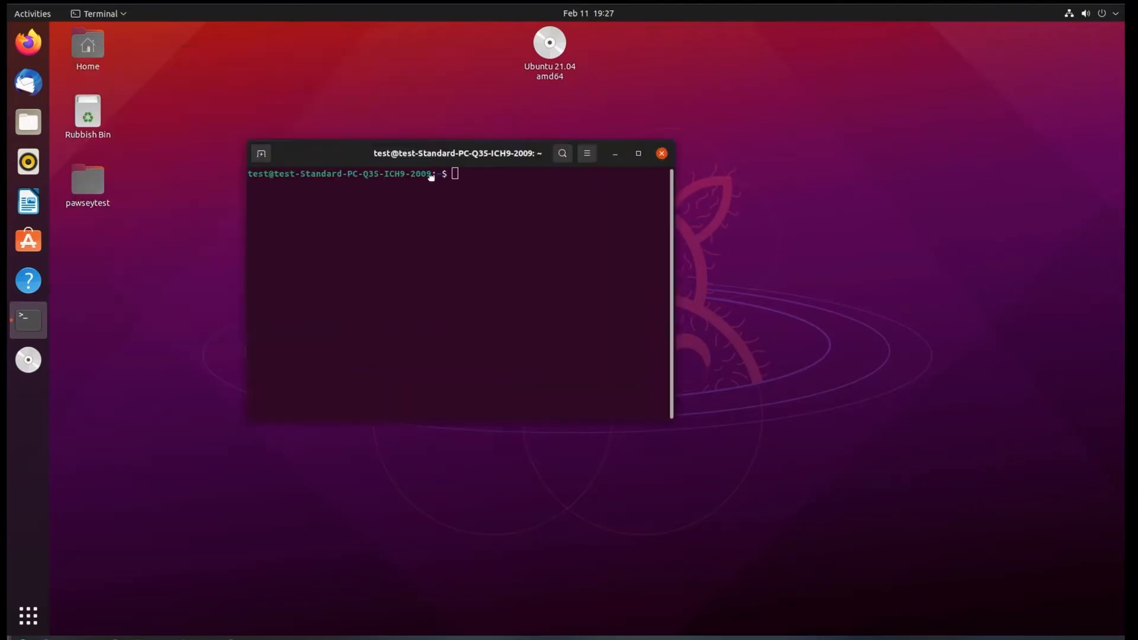
type("cd ~")
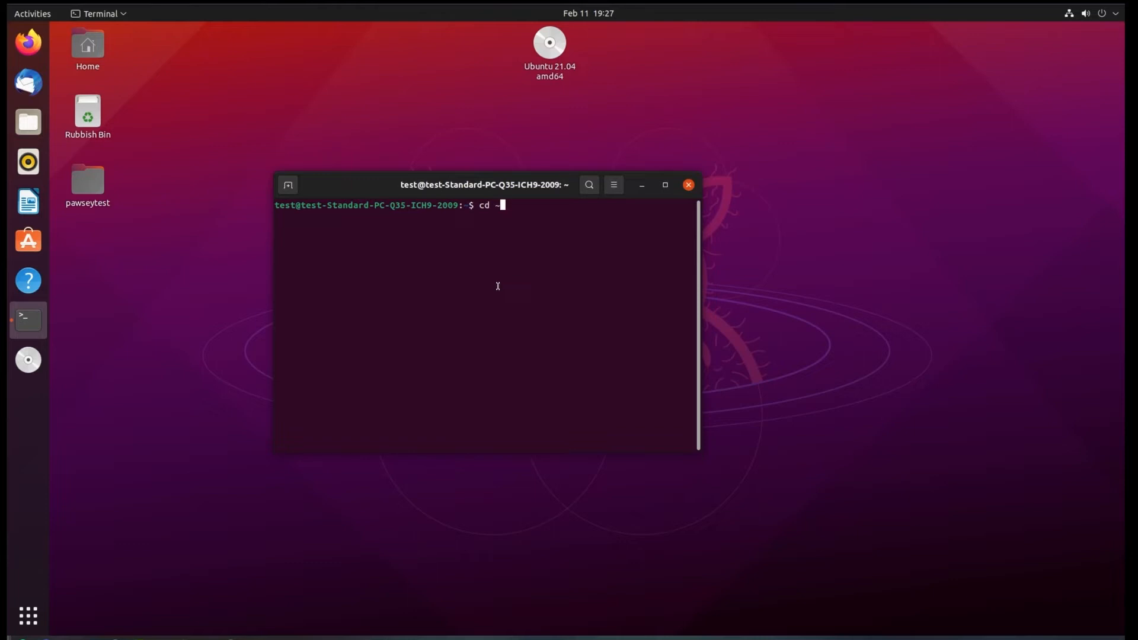
type("/Dow")
key("Tab")
key("Return")
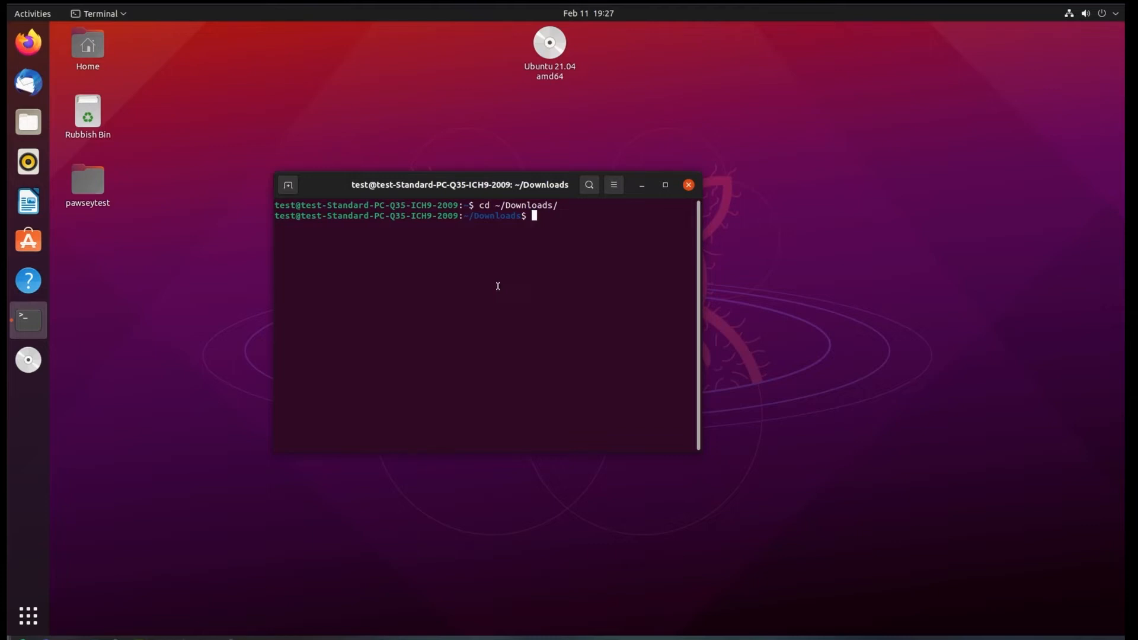
type("ls")
key("Return")
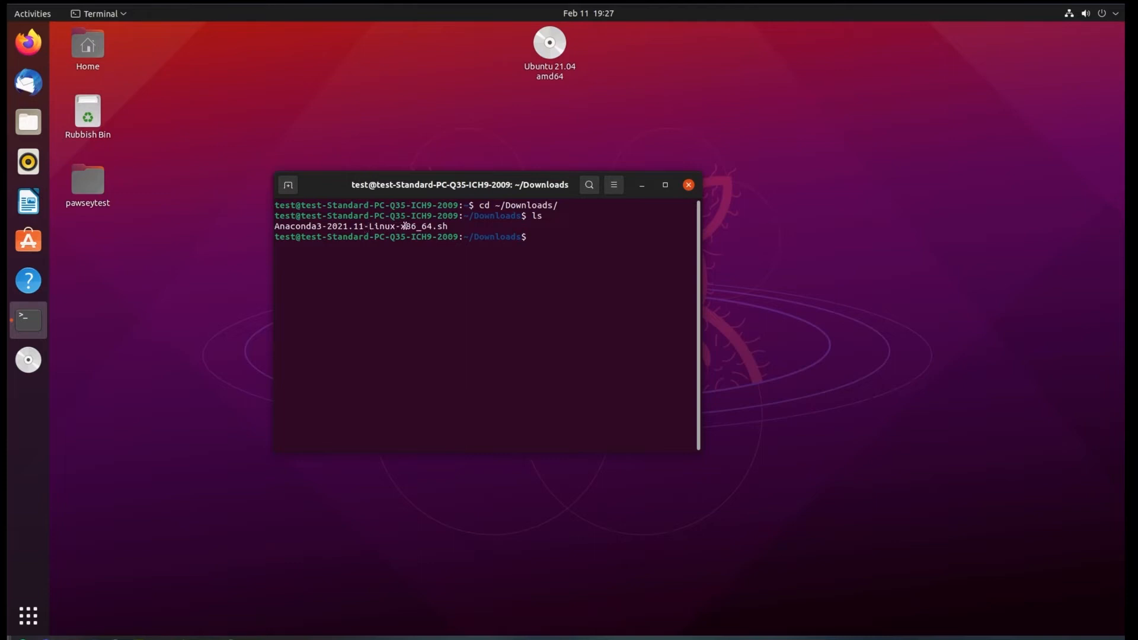
Run the Linux installer script Anaconda3-2021.11-Linux-x86_64.sh with bash.
type("bash Ana")
key("Tab")
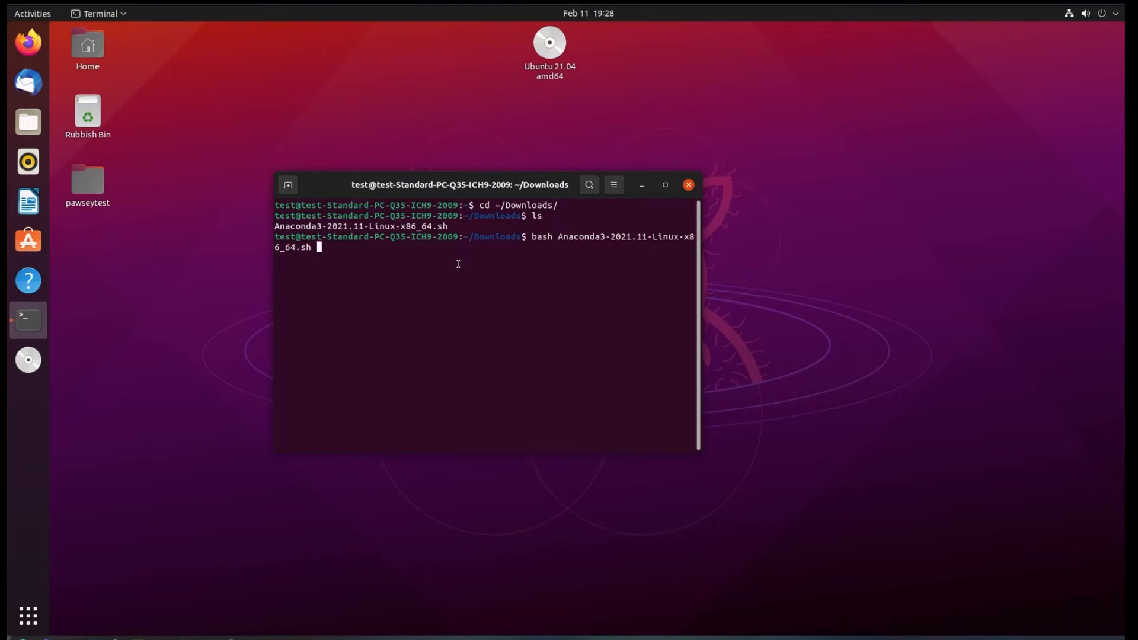
key("Return")
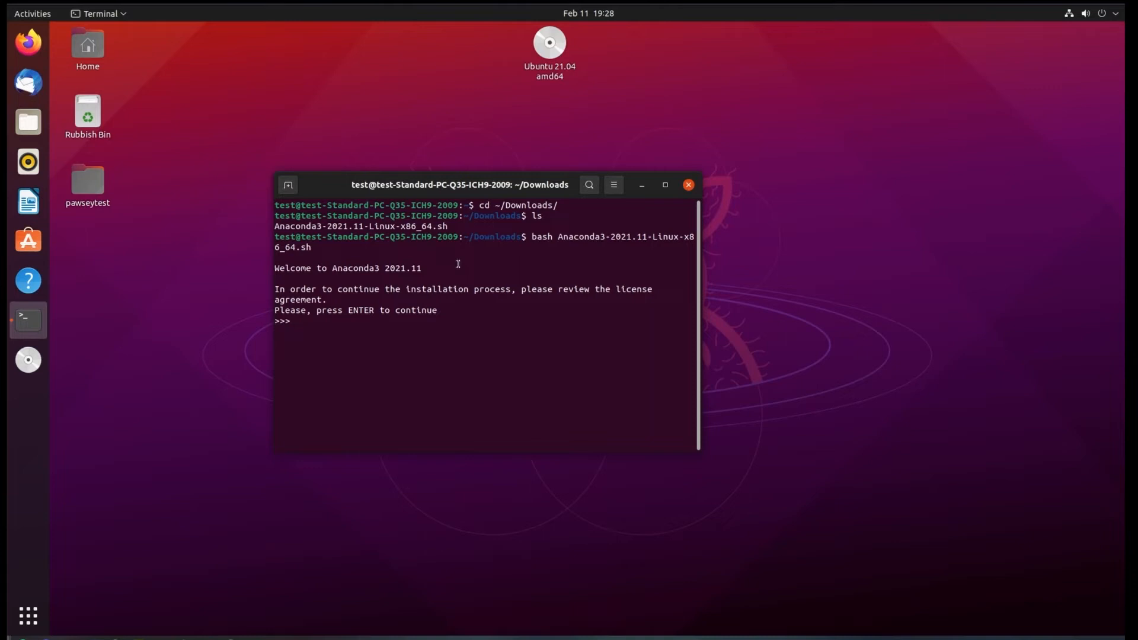
Page through the installer's license agreement to its end and accept the license terms with "yes".
key("Return")
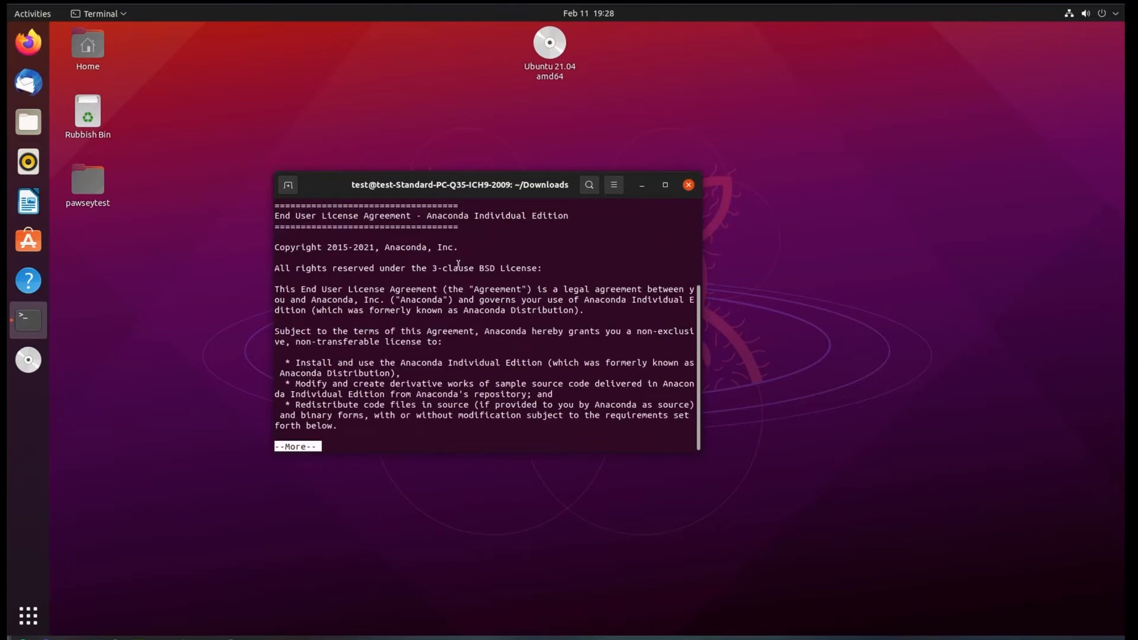
key("Return")
key("Return")
key("Return")
key("Return")
key("Return")
key("Return")
key("Return")
key("Return")
key("Return")
key("Return")
key("Return")
key("Return")
key("Return")
key("Return")
key("Return")
key("Return")
key("Return")
key("Return")
key("Return")
key("Return")
key("Return")
key("Return")
key("Return")
key("Return")
key("Return")
key("Return")
key("Return")
key("Return")
key("Return")
key("Return")
key("Return")
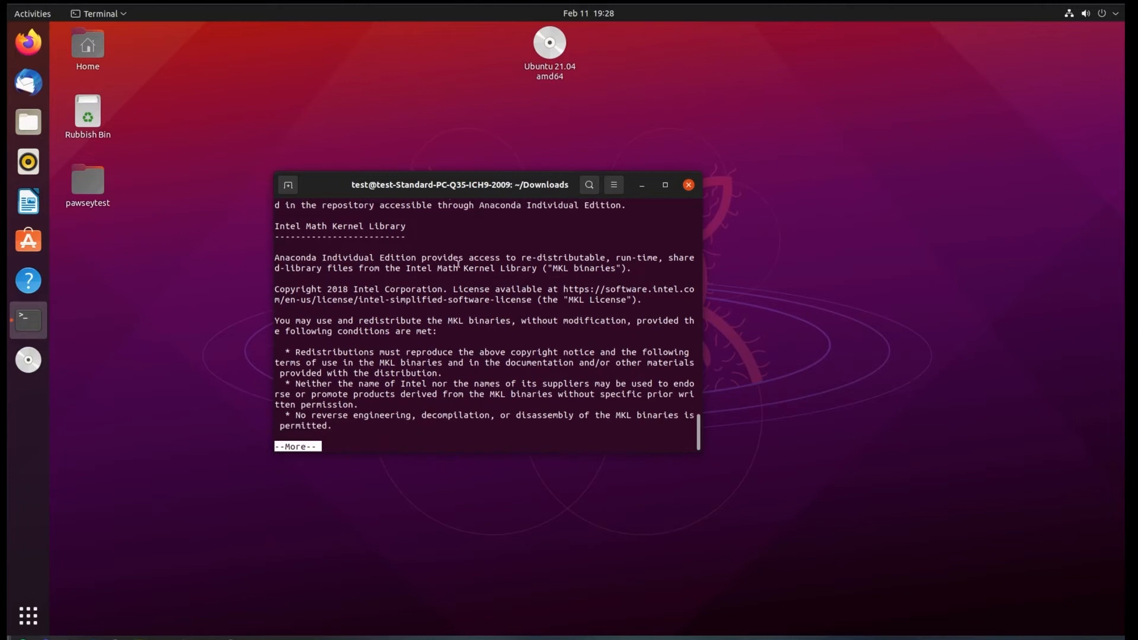
key("Return")
key("Return")
key("Return")
key("Return")
key("Return")
key("Return")
key("Return")
key("Return")
key("Return")
key("Return")
key("Return")
key("Return")
key("Return")
key("Return")
key("Return")
key("Return")
key("Return")
key("Return")
key("Return")
key("Return")
key("Return")
key("Return")
key("Return")
key("Return")
key("Return")
key("Return")
key("Return")
key("Return")
key("Return")
key("Return")
key("Return")
key("Return")
key("Return")
key("Return")
key("Return")
key("Return")
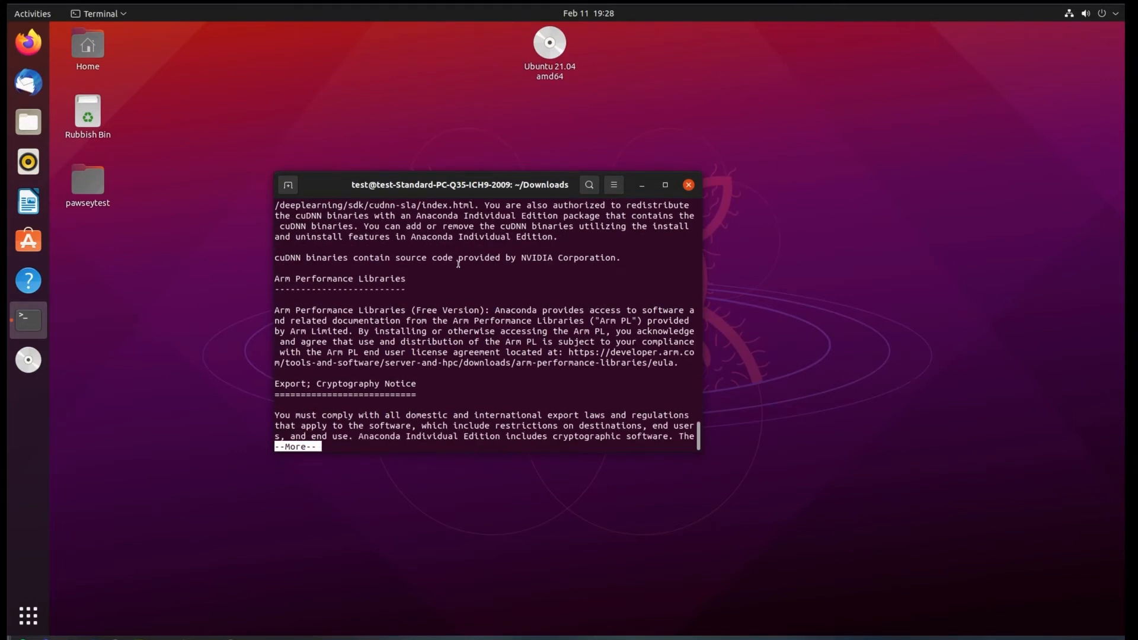
key("Return")
key("Return")
key("Return")
key("Return")
key("Return")
key("Return")
key("Return")
key("Return")
key("Return")
key("Return")
key("Return")
key("Return")
key("Return")
key("Return")
key("Return")
key("Return")
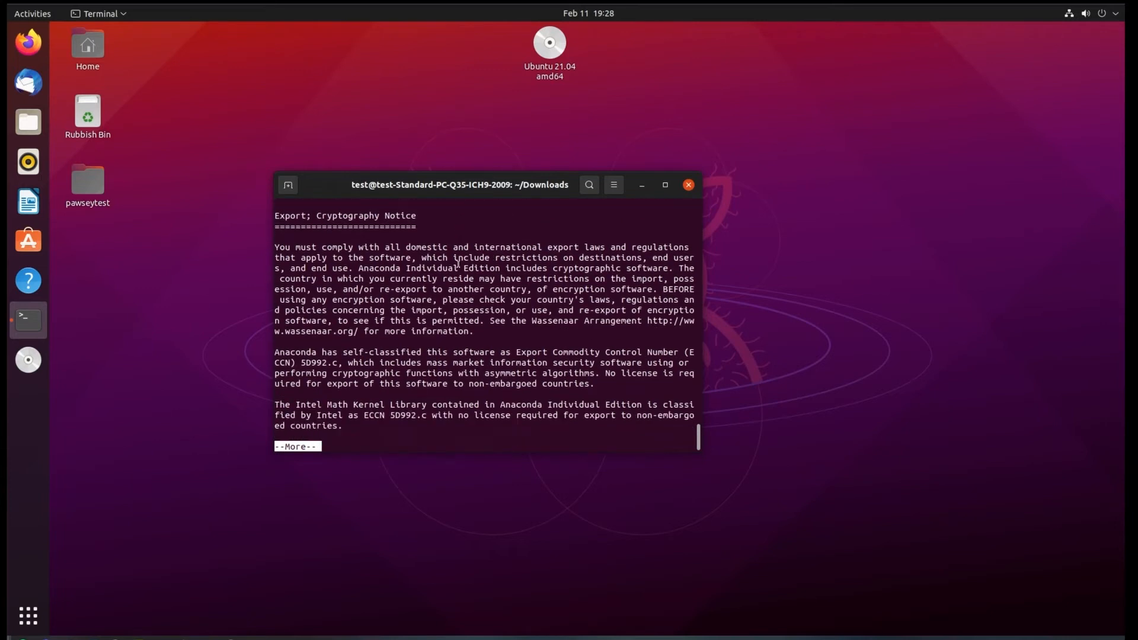
key("Return")
key("Return")
key("Return")
key("Return")
key("Return")
key("Return")
key("Return")
key("Return")
key("Return")
key("Return")
key("Return")
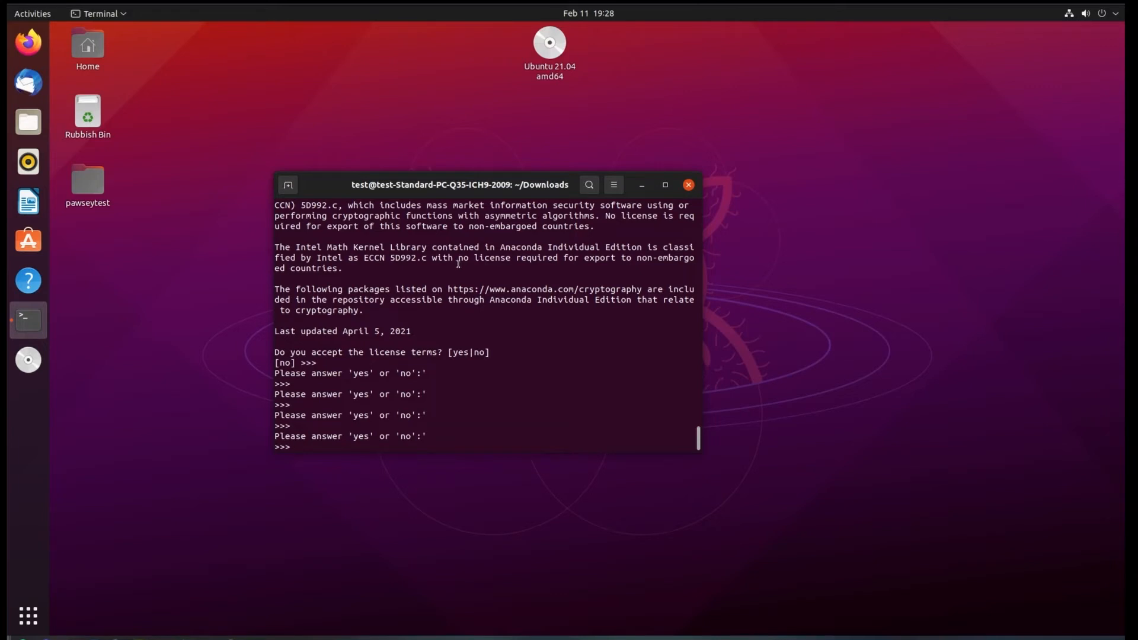
type("yes")
key("Return")
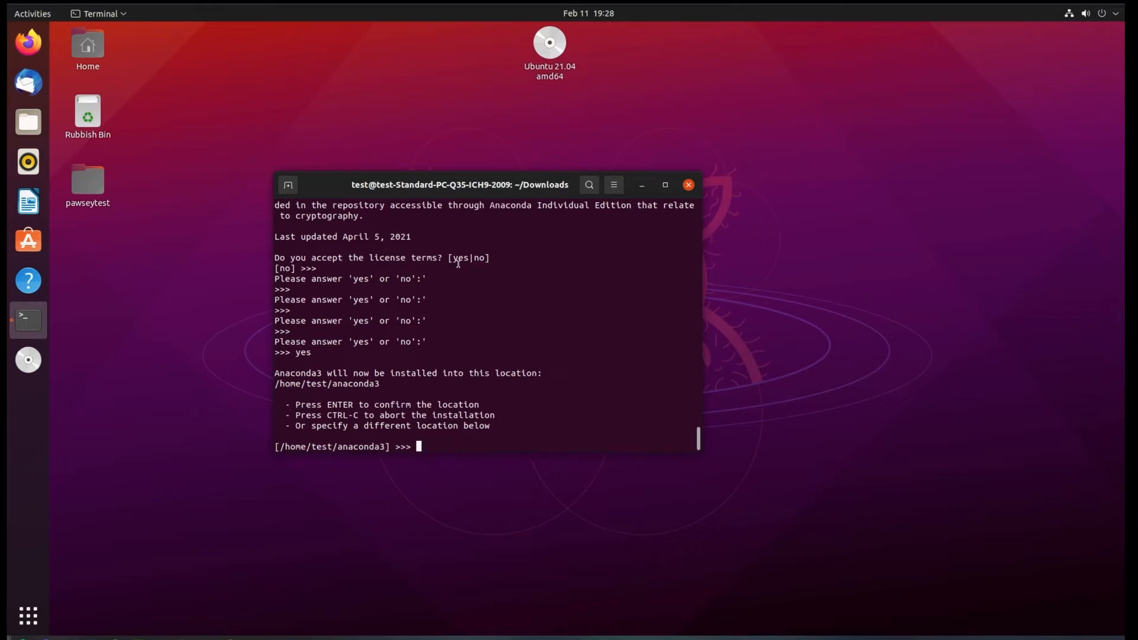
Confirm the install location /home/test/anaconda3 and answer "no" to initializing Anaconda3 with conda init.
key("Return")
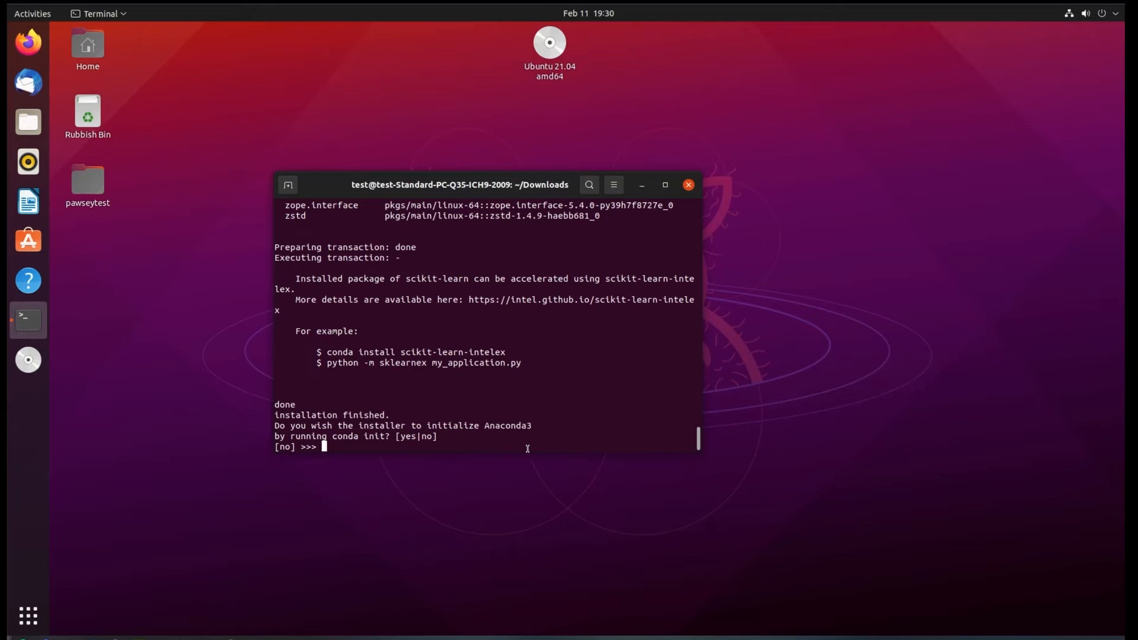
type("no")
key("BackSpace")
key("BackSpace")
type("no")
key("Return")
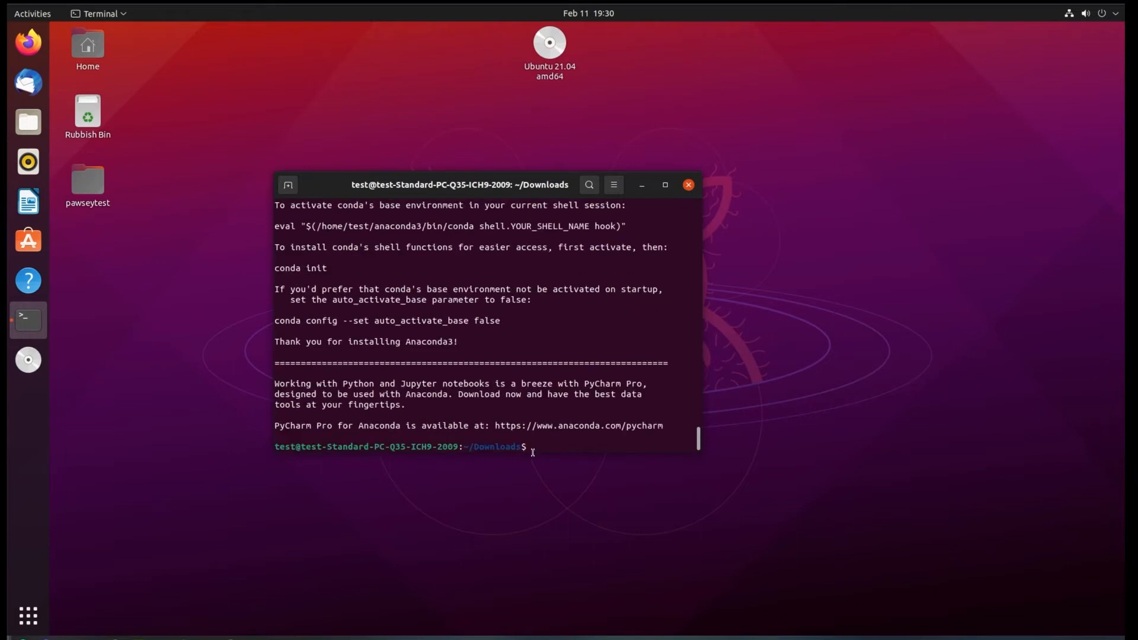
Close the terminal, open a new one and run conda activate.
scroll(640, 267, "up", 1)
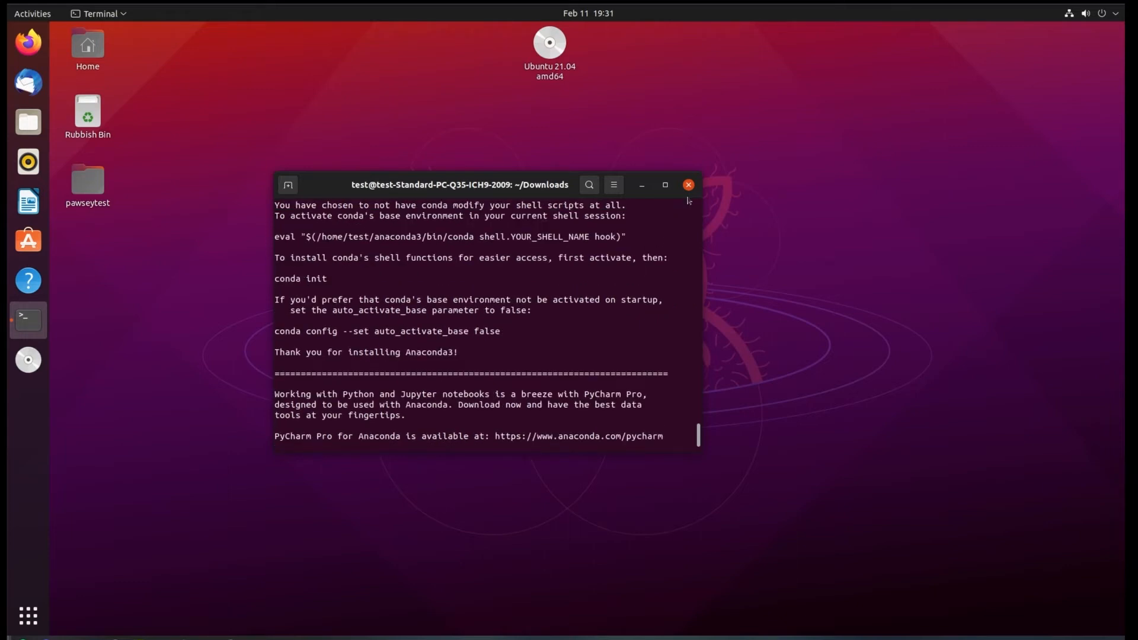
left_click(689, 186)
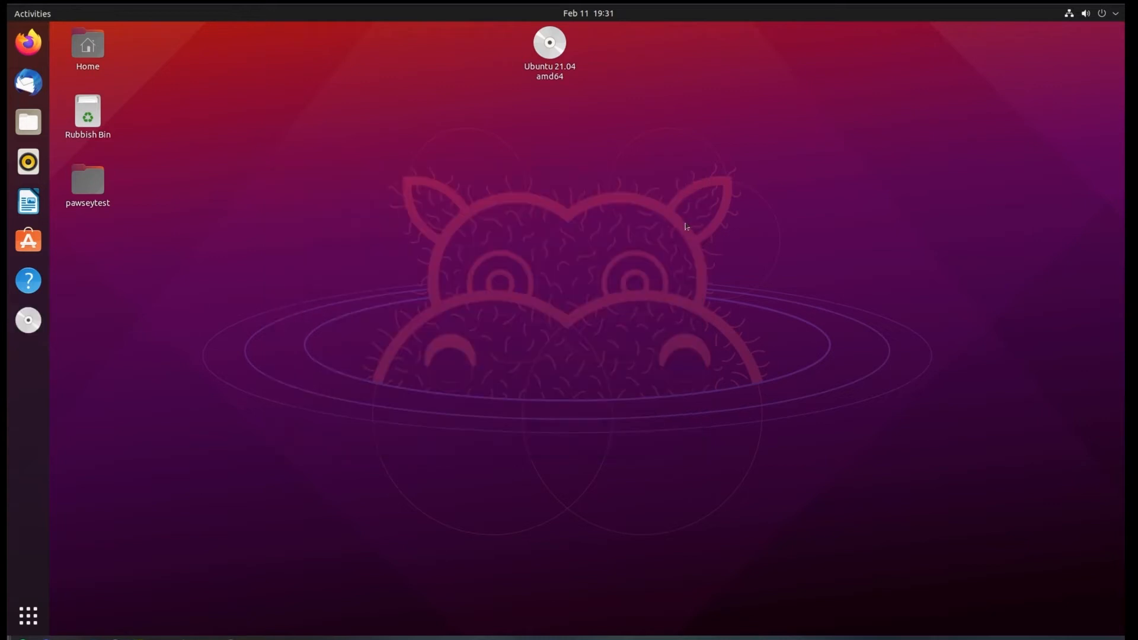
key("ctrl+alt+t")
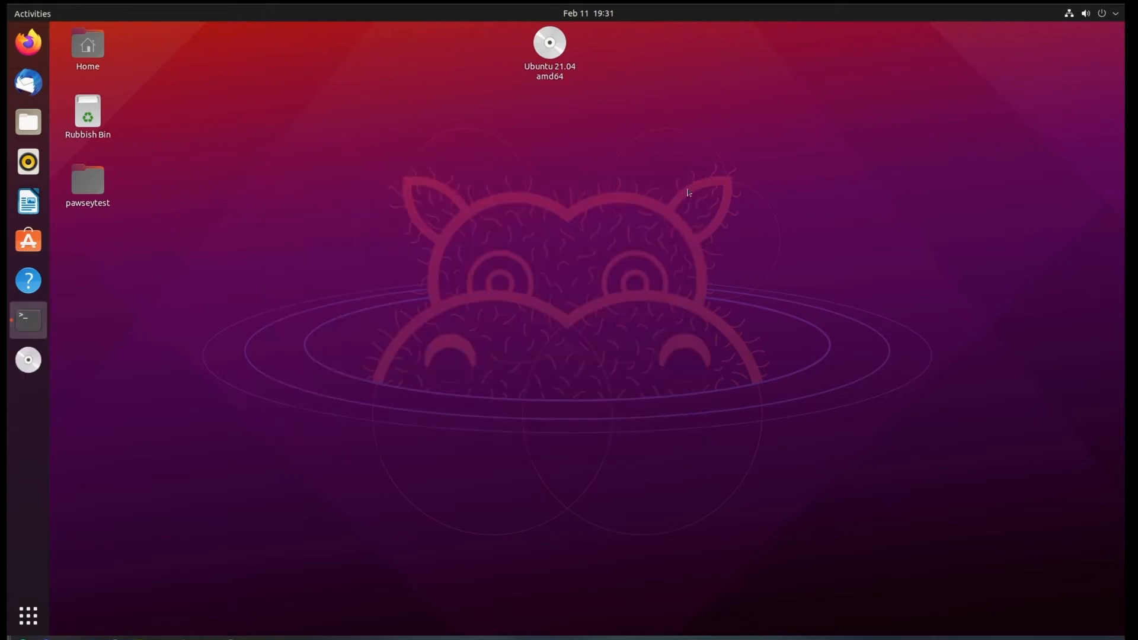
type("conda activate")
key("Return")
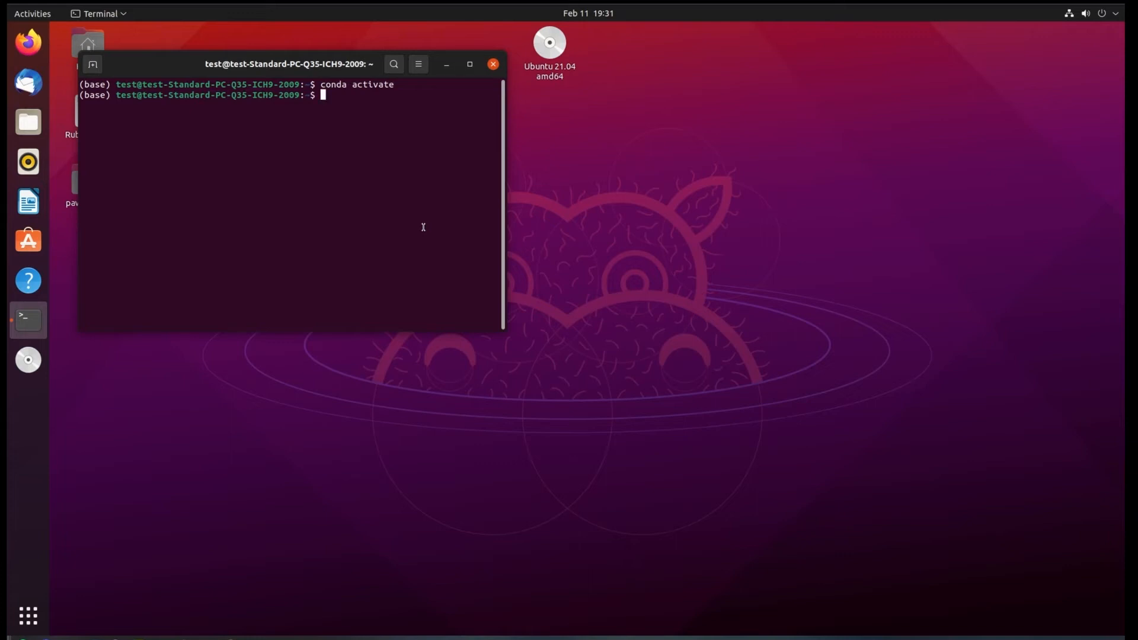
Reposition the terminal window nearer the middle of the desktop and launch Anaconda Navigator with the command anaconda-navigator.
left_click_drag(319, 66, 504, 201)
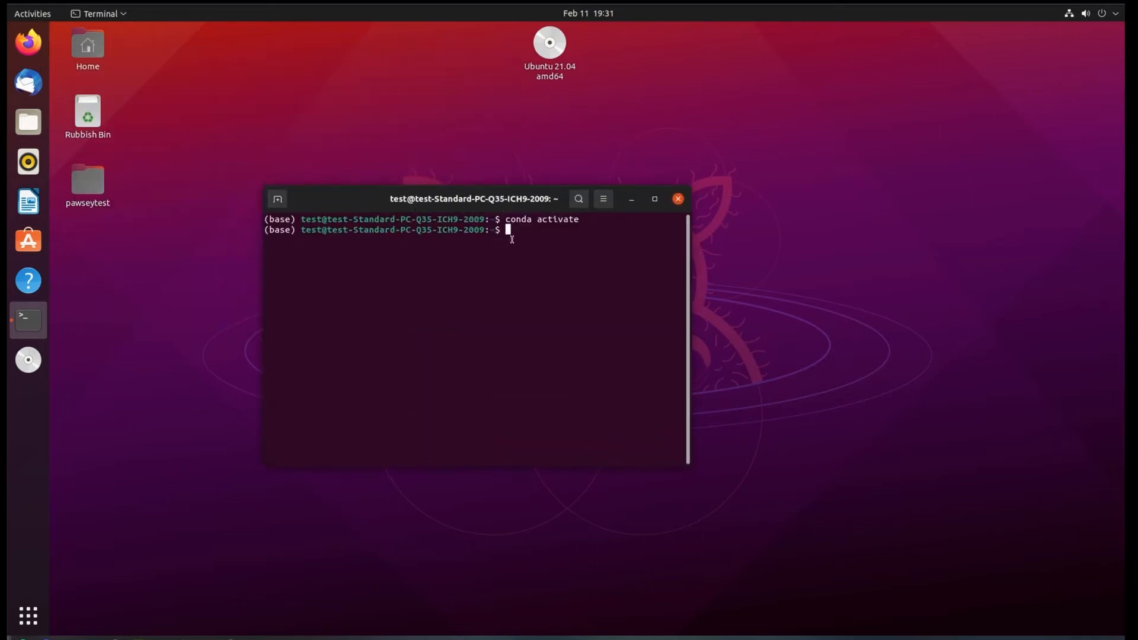
type("con")
key("BackSpace")
key("BackSpace")
key("BackSpace")
type("anaconda-navigator")
key("Return")
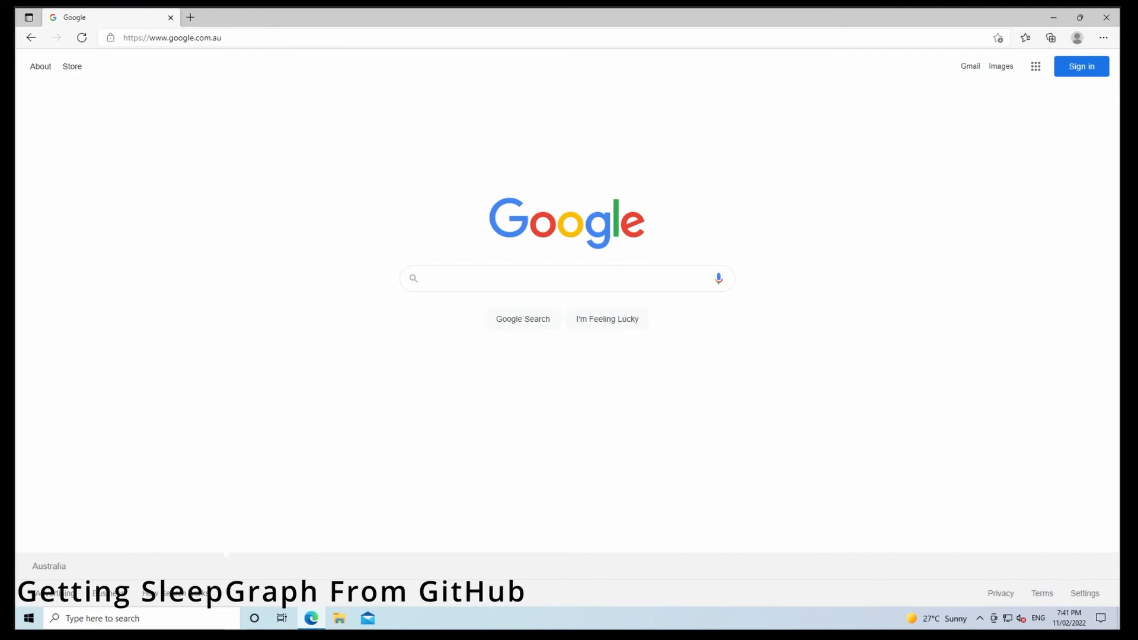
In Microsoft Edge on Windows, search Google for "Github Pawsey" and open the Pawsey Supercomputing Centre GitHub page.
left_click(482, 278)
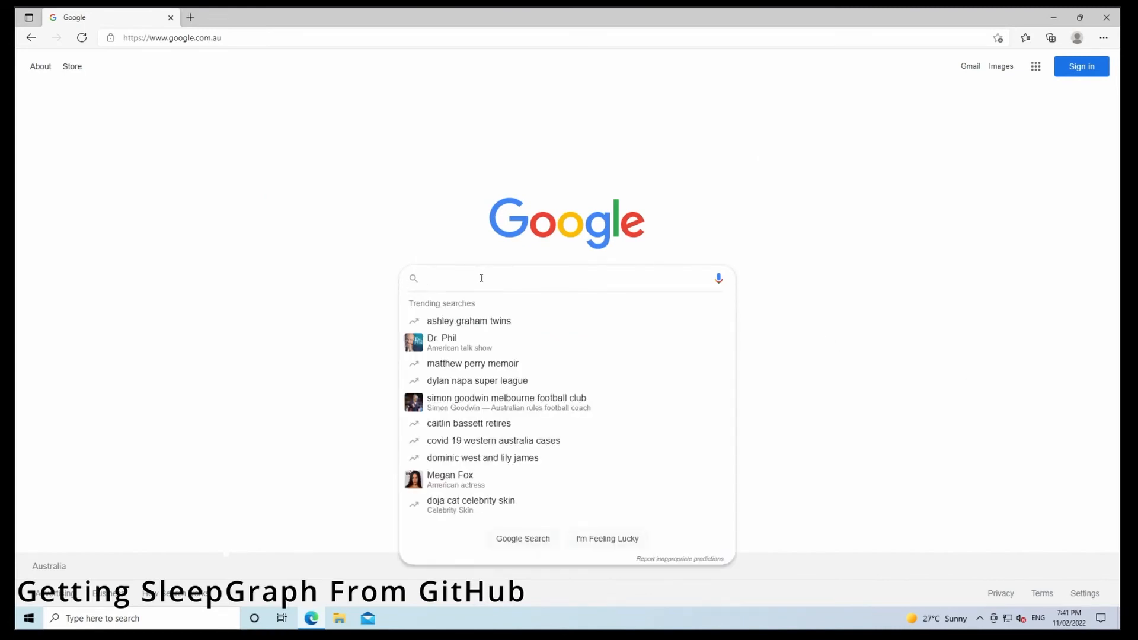
type("Github Pawsey")
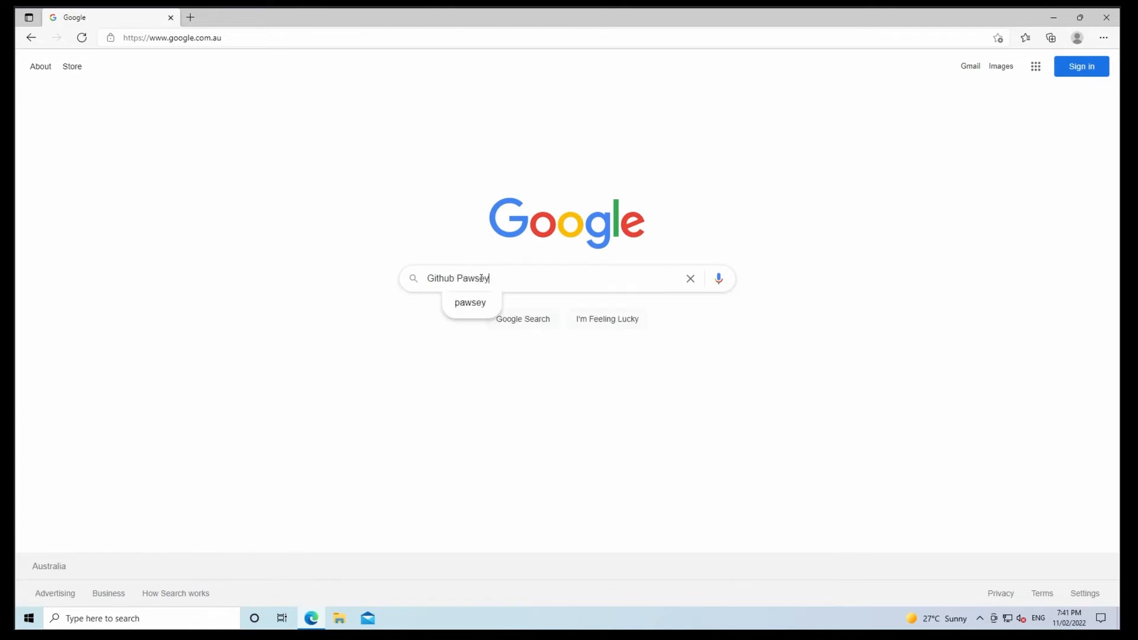
key("Return")
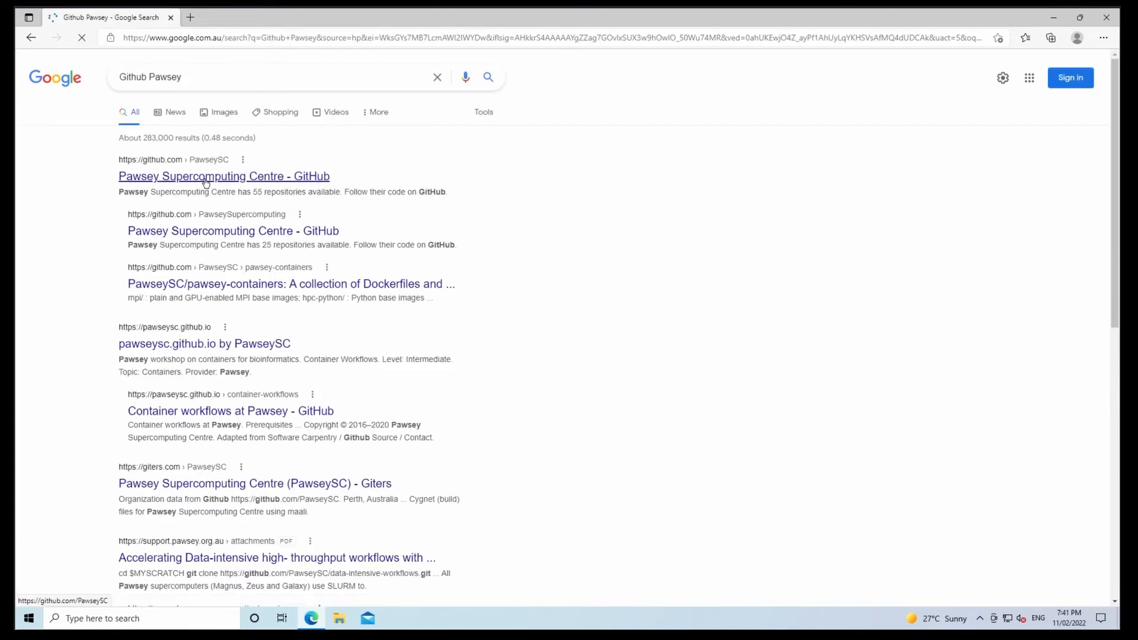
left_click(259, 178)
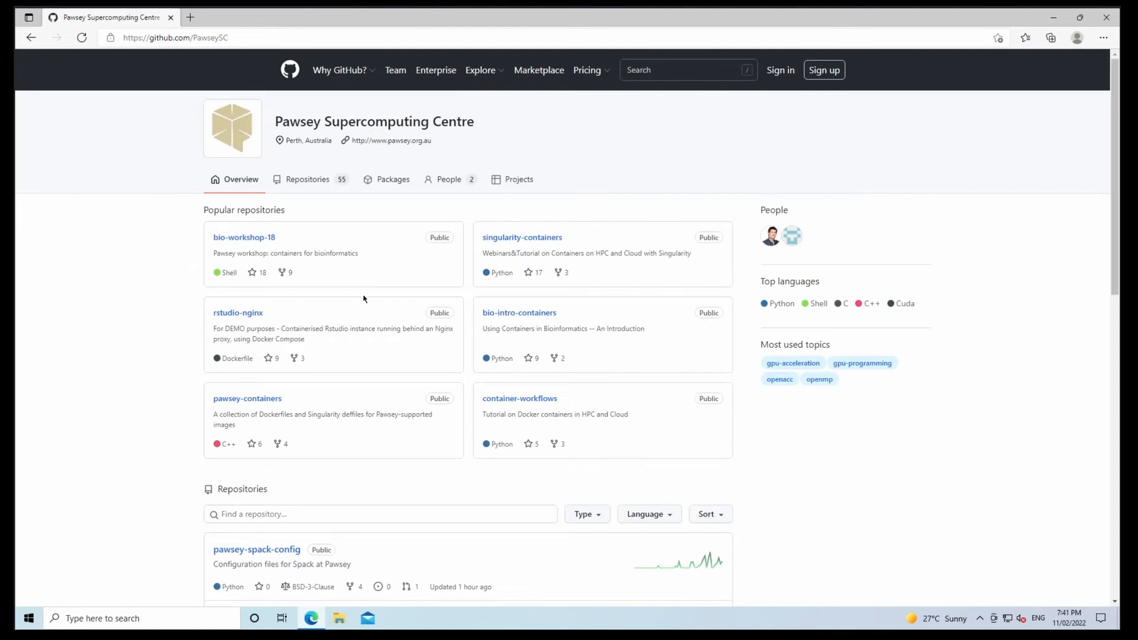
Open the sleep-graph repository and download it as a ZIP file.
scroll(364, 299, "down", 3)
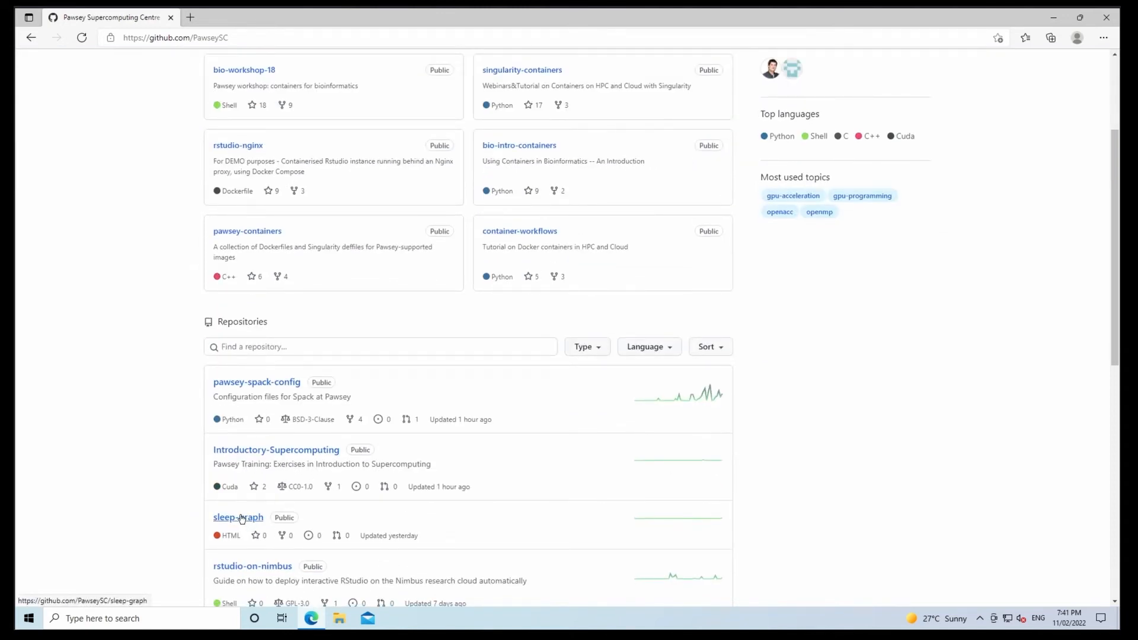
left_click(239, 518)
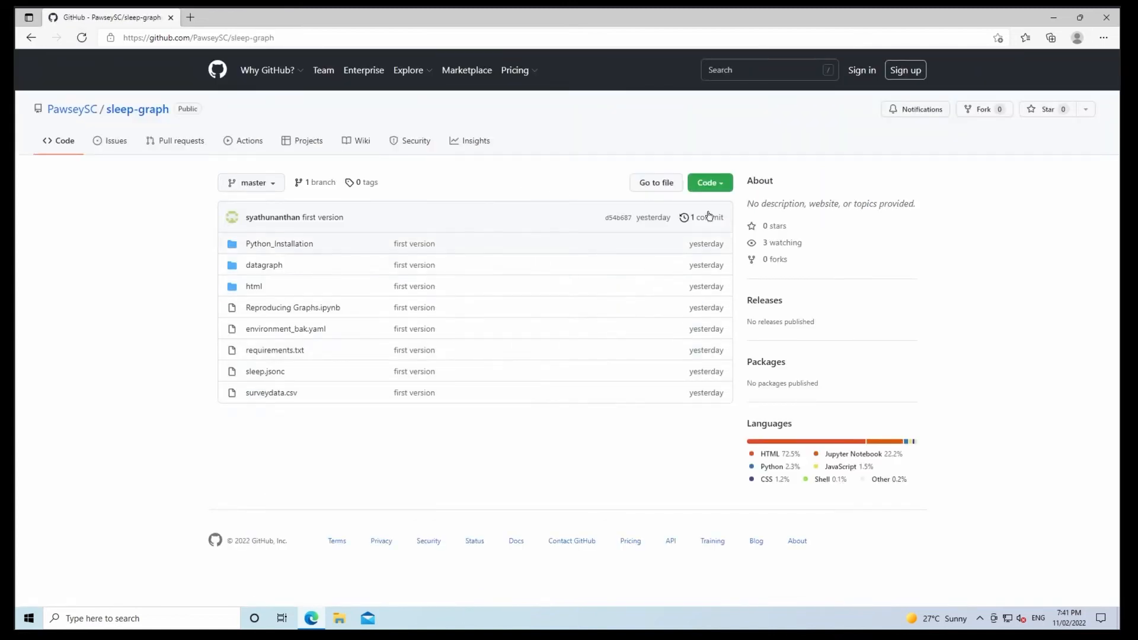
left_click(720, 187)
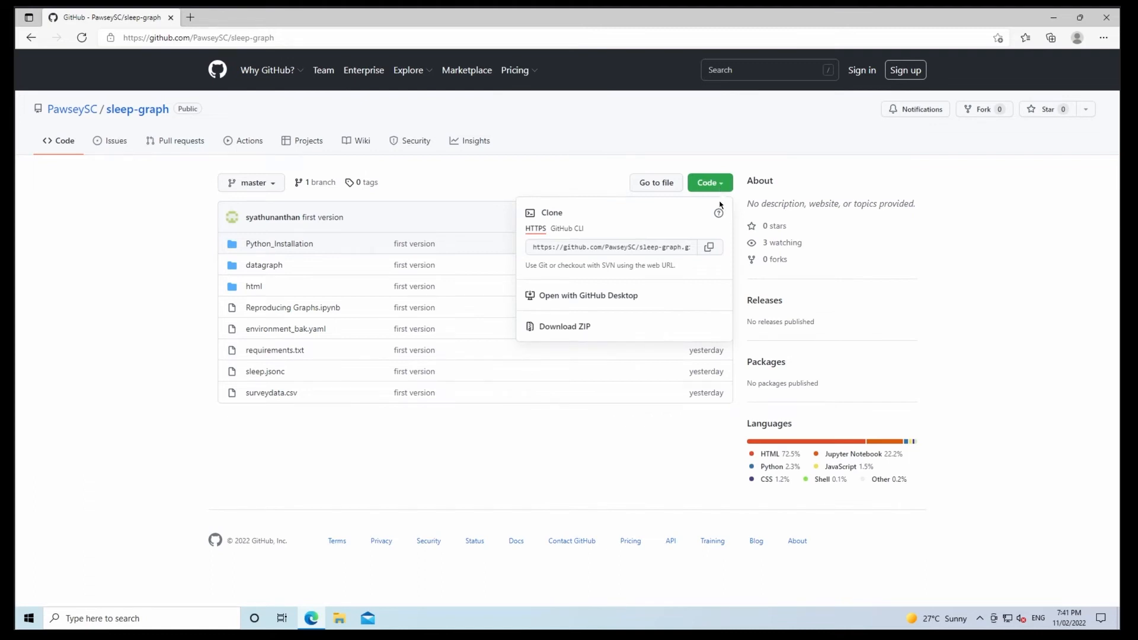
left_click(593, 330)
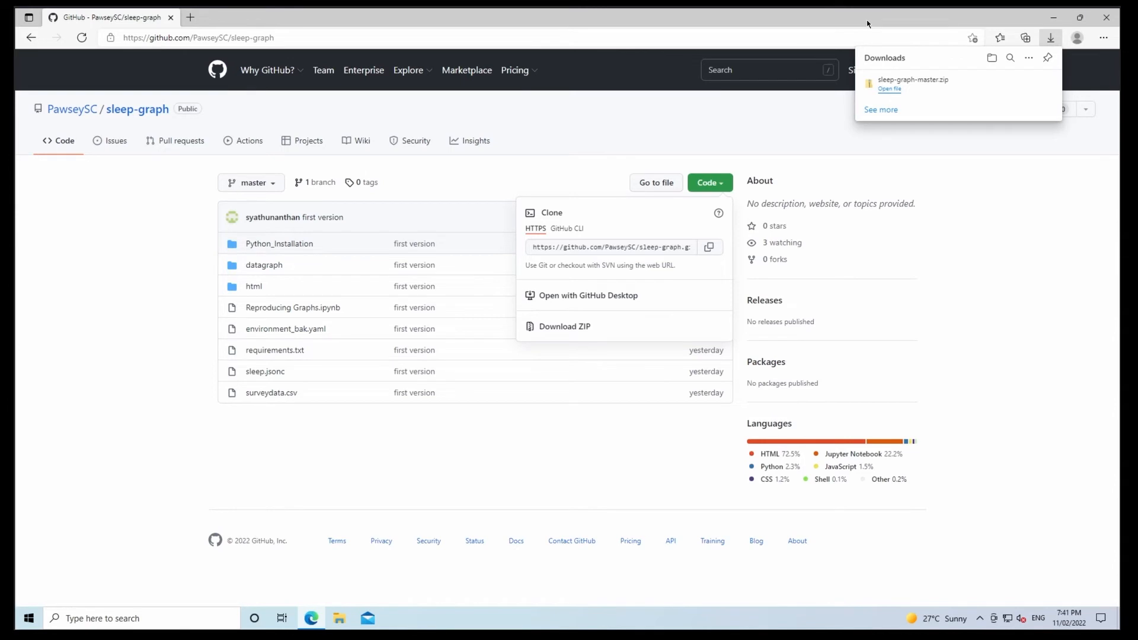
Copy the downloaded sleep-graph-master.zip from the browser's download list to the desktop and minimize the browser.
double_click(1021, 22)
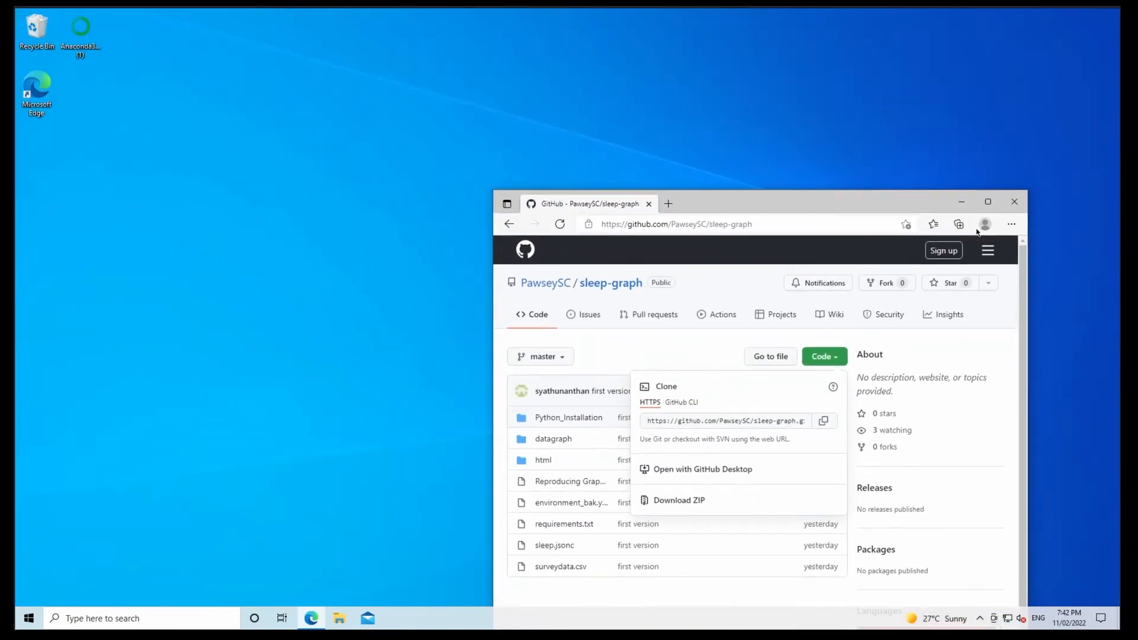
left_click(1011, 223)
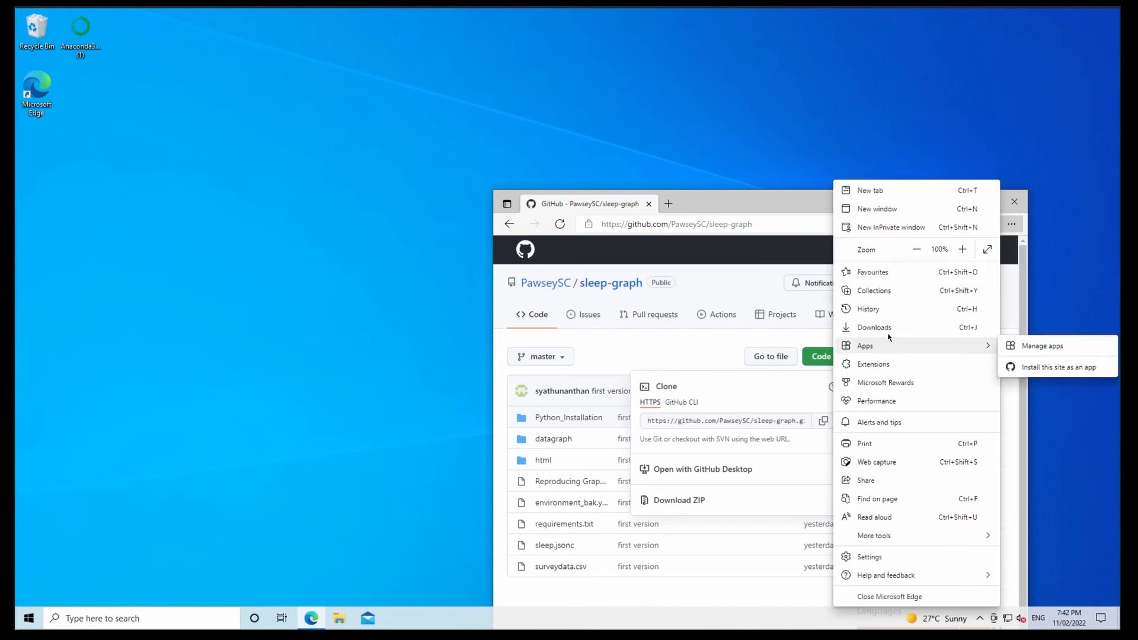
left_click(883, 328)
left_click_drag(821, 266, 150, 57)
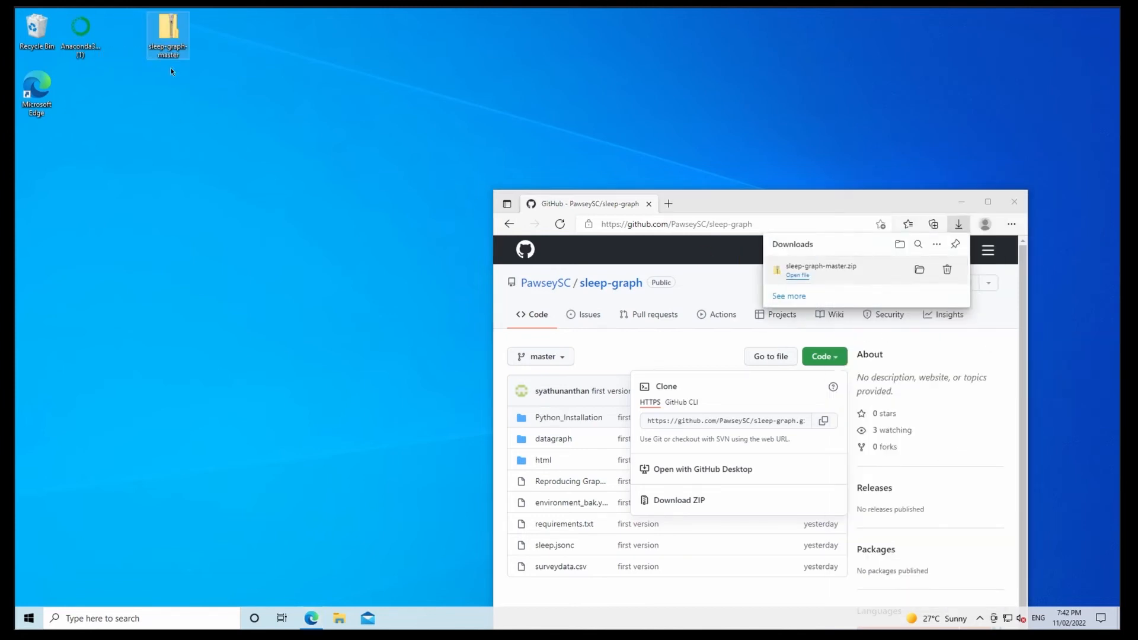
left_click(961, 203)
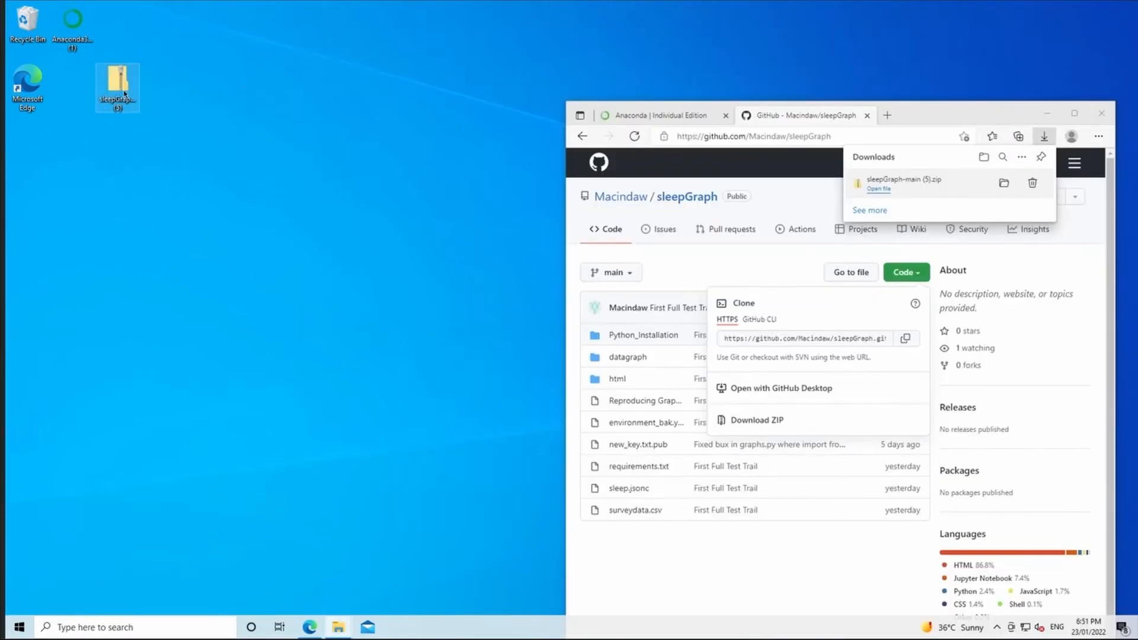
Open the sleepGraph ZIP file on the desktop, extract its sleepGraph-main folder to the desktop and close the archive.
double_click(124, 93)
left_click_drag(228, 215, 183, 112)
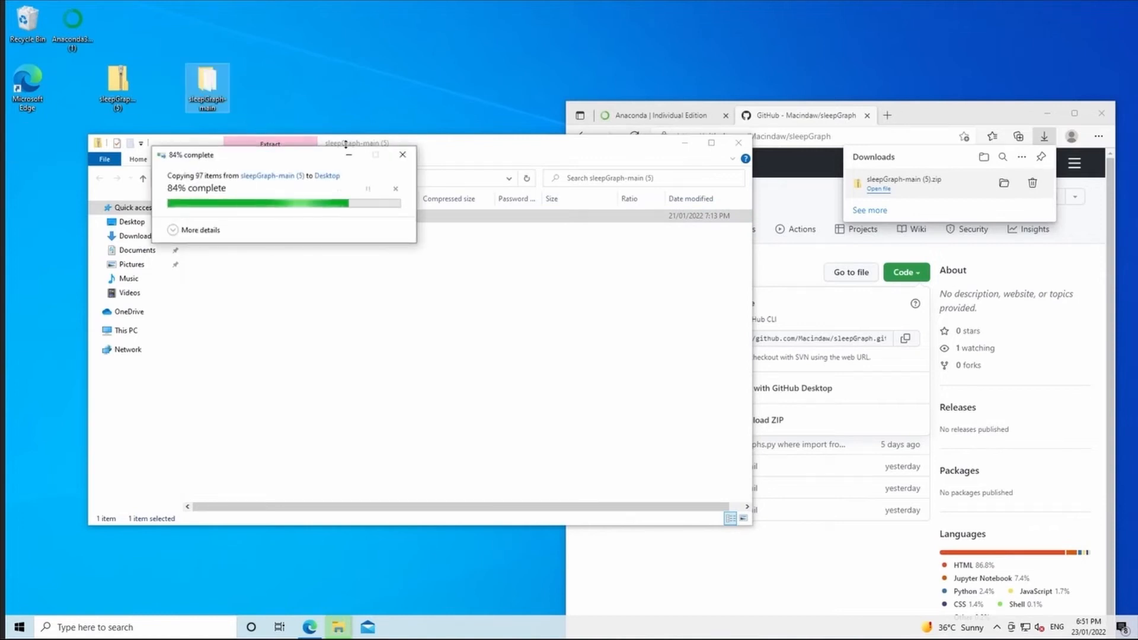
left_click(739, 143)
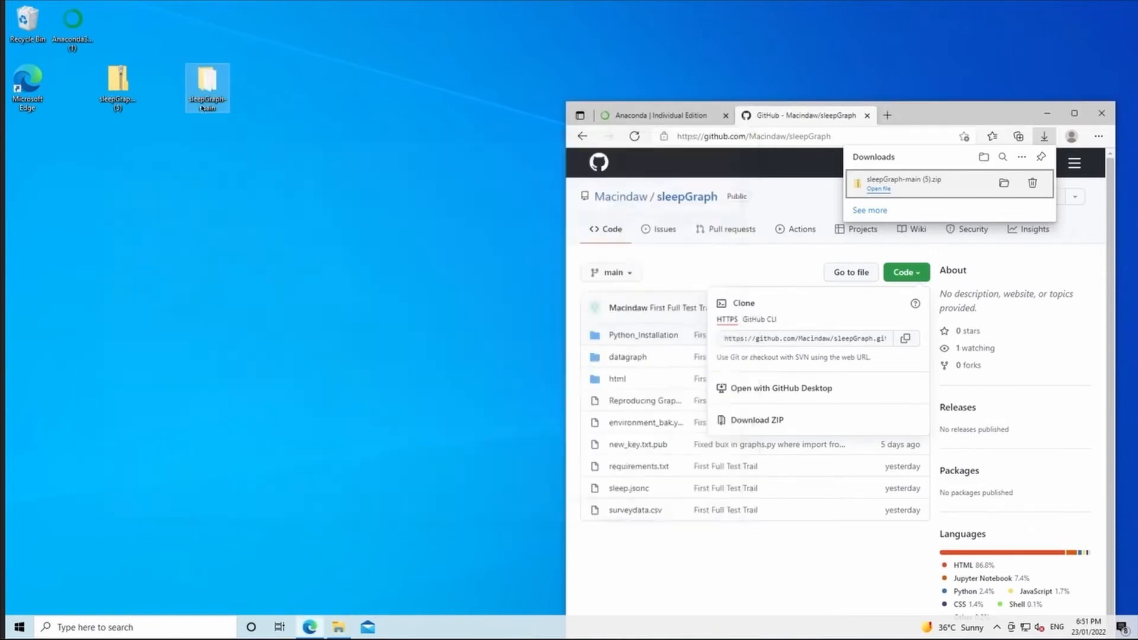
Open the extracted sleepGraph-main folder and examine the files and subfolders it contains.
double_click(203, 105)
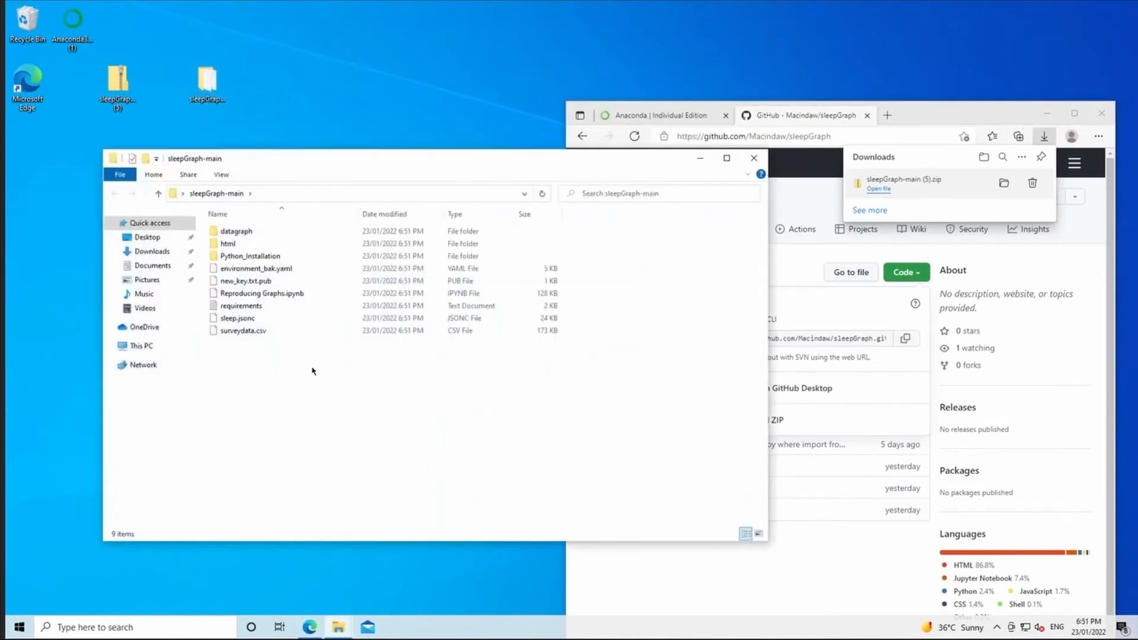
left_click_drag(309, 393, 247, 229)
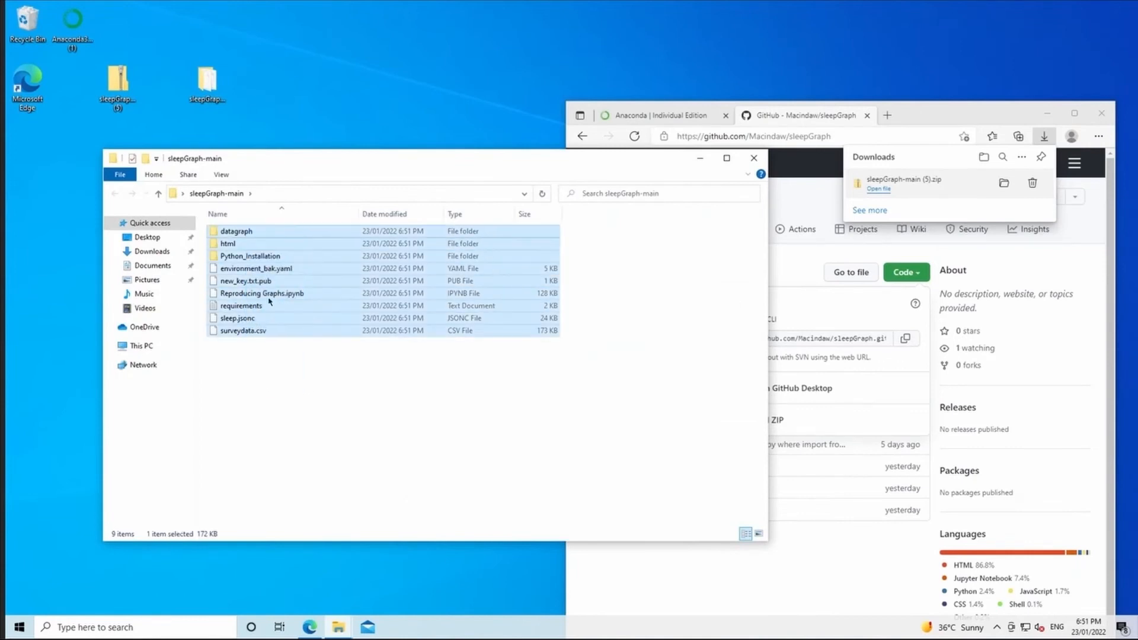
left_click(309, 388)
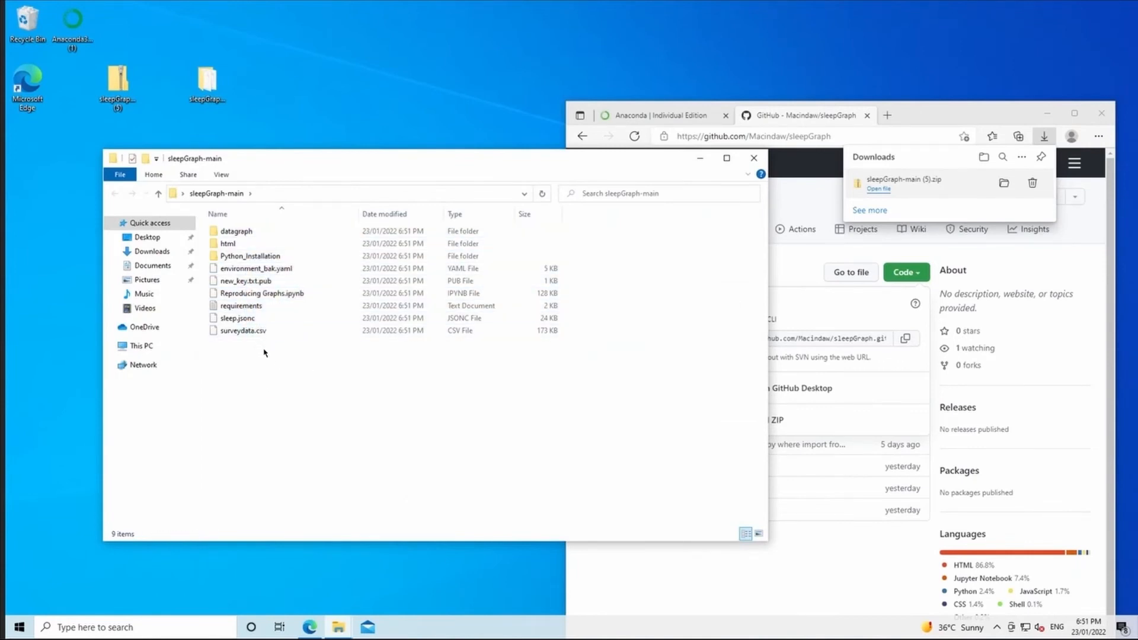
left_click_drag(294, 161, 269, 116)
left_click_drag(246, 345, 209, 181)
left_click(242, 334)
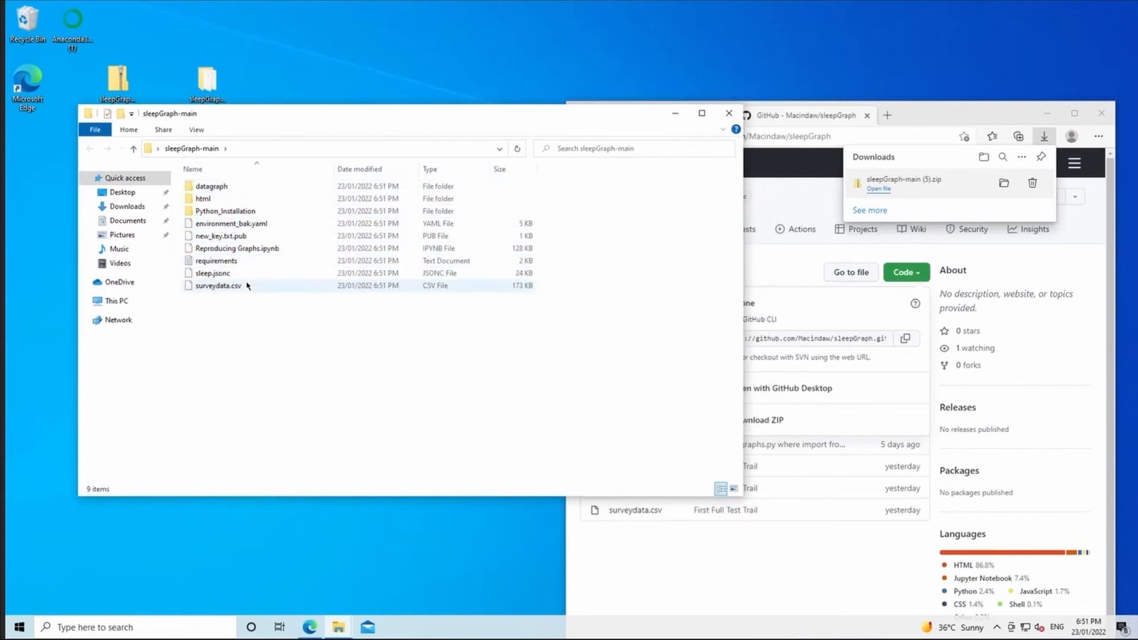
left_click_drag(232, 332, 209, 188)
left_click(244, 344)
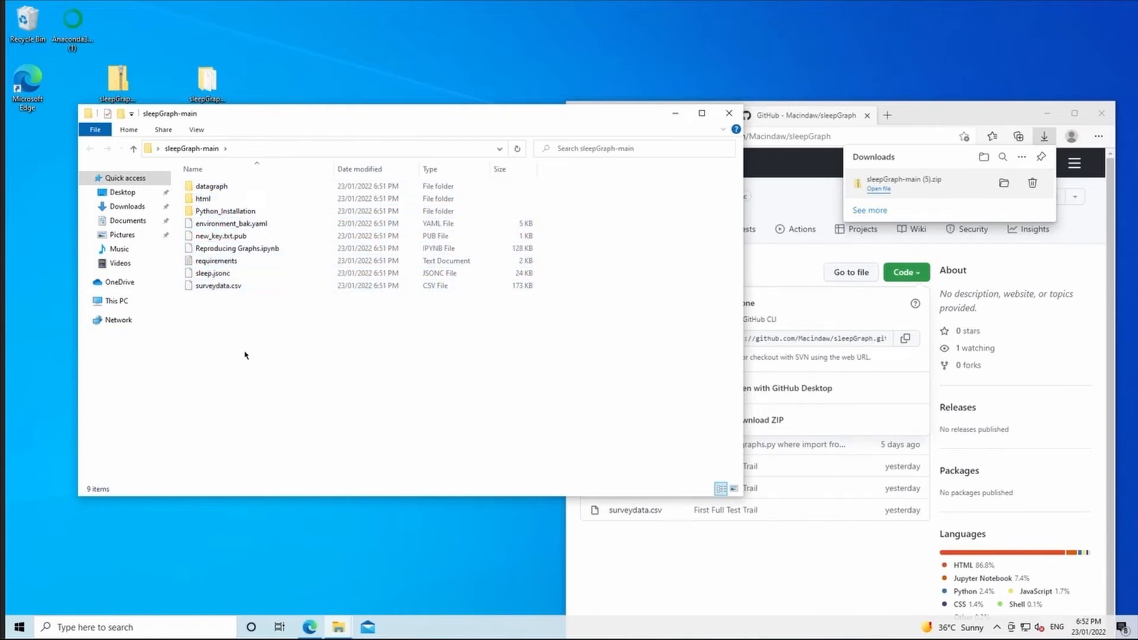
Launch Anaconda Navigator (anaconda3) and minimize the sleepGraph-main folder and browser windows.
left_click(20, 627)
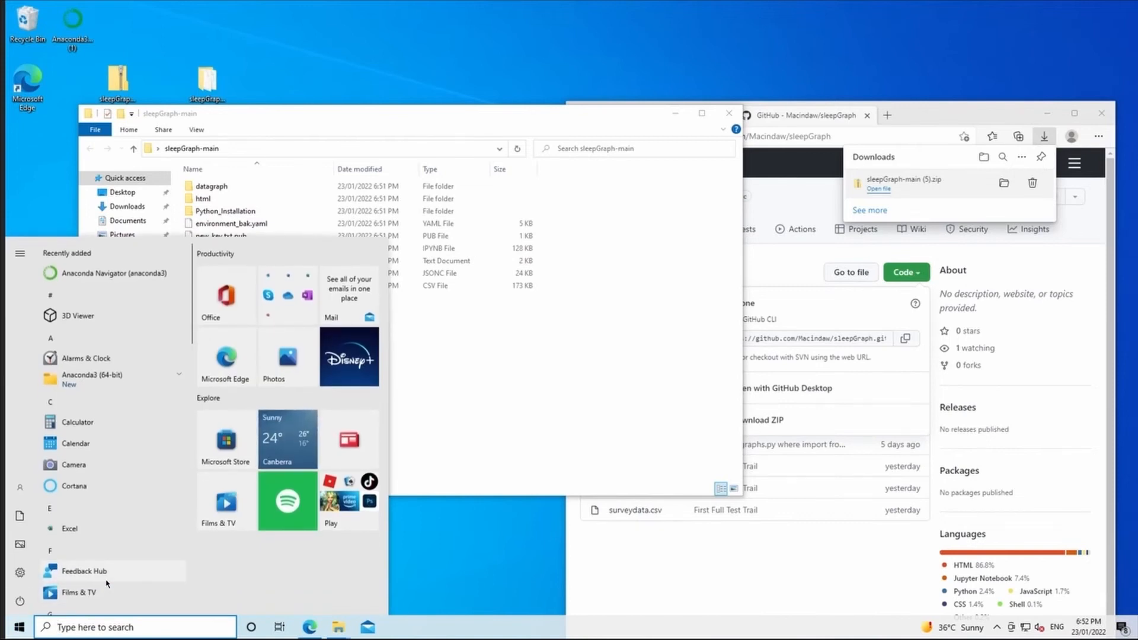
type("anaco")
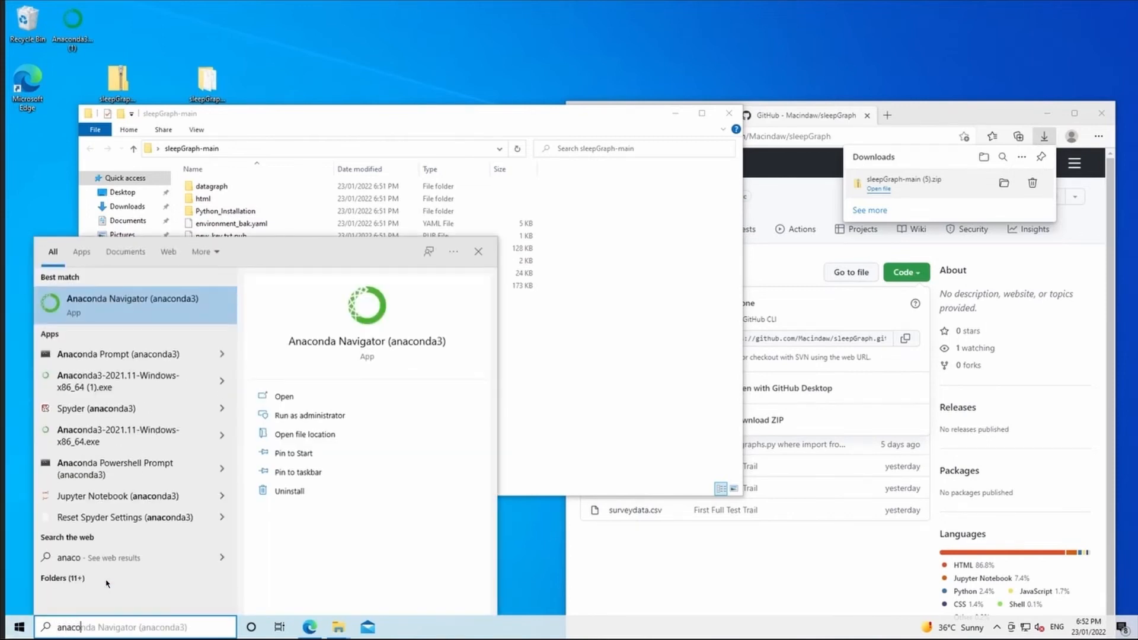
left_click(108, 316)
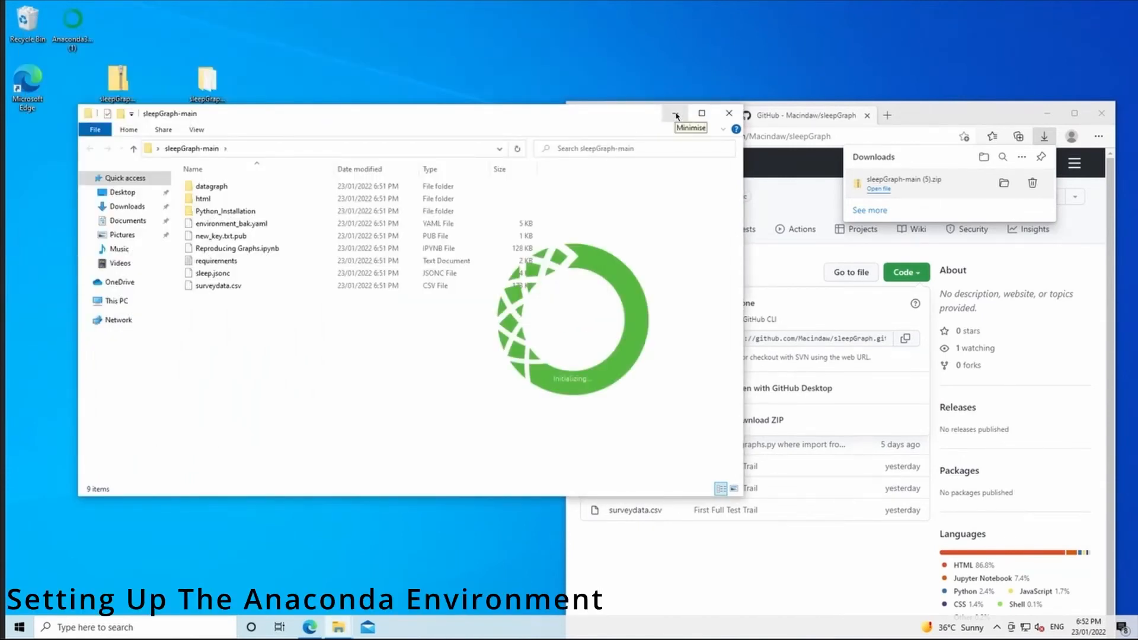
left_click(676, 114)
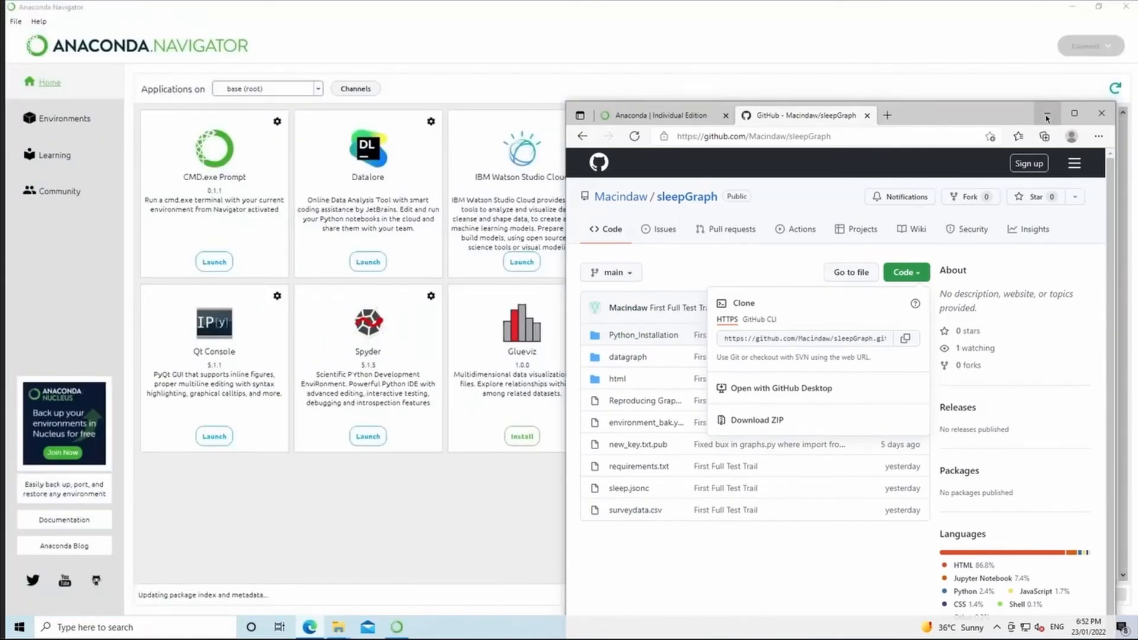
left_click(1047, 118)
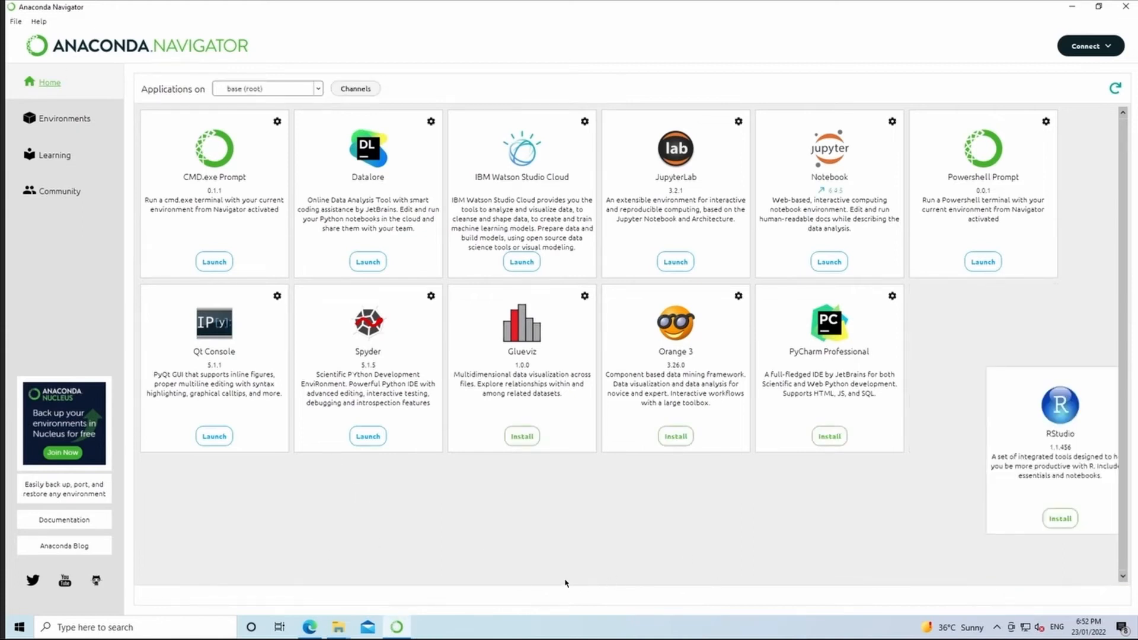
Start an environment import in Anaconda Navigator, choosing environment_bak.yaml from the desktop's sleepGraph-main folder as the local source file.
left_click(68, 118)
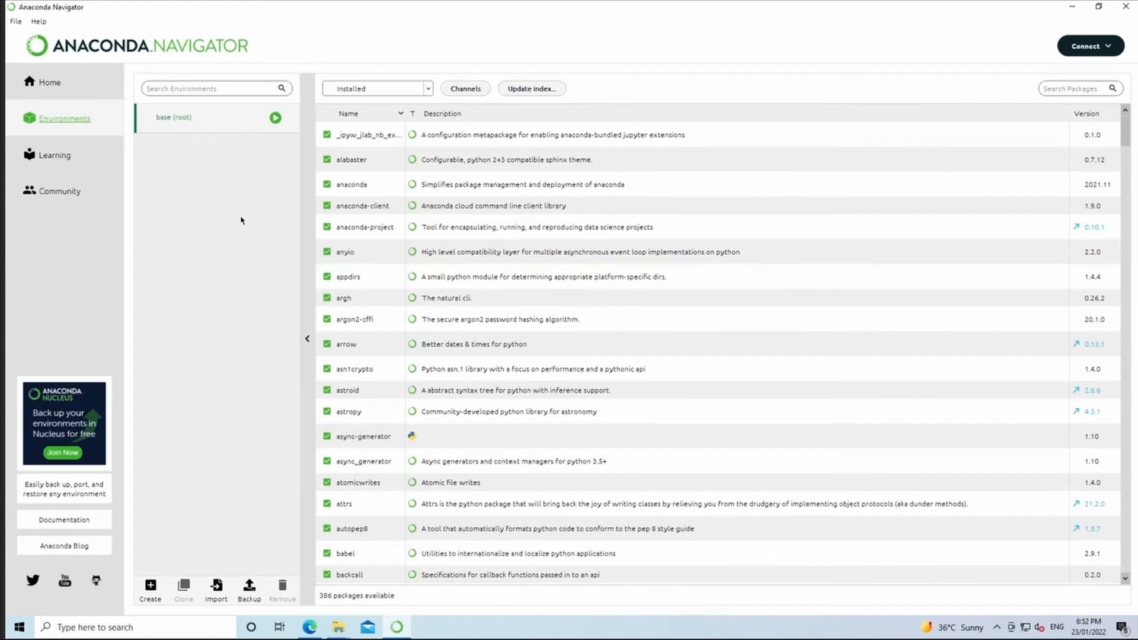
left_click(216, 586)
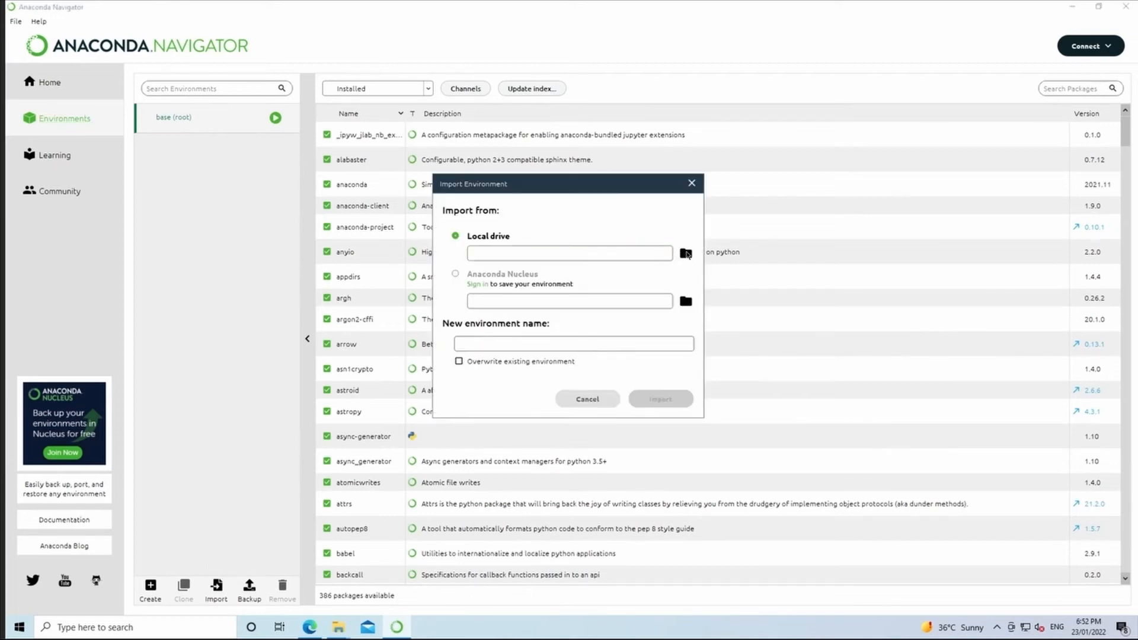
left_click(686, 254)
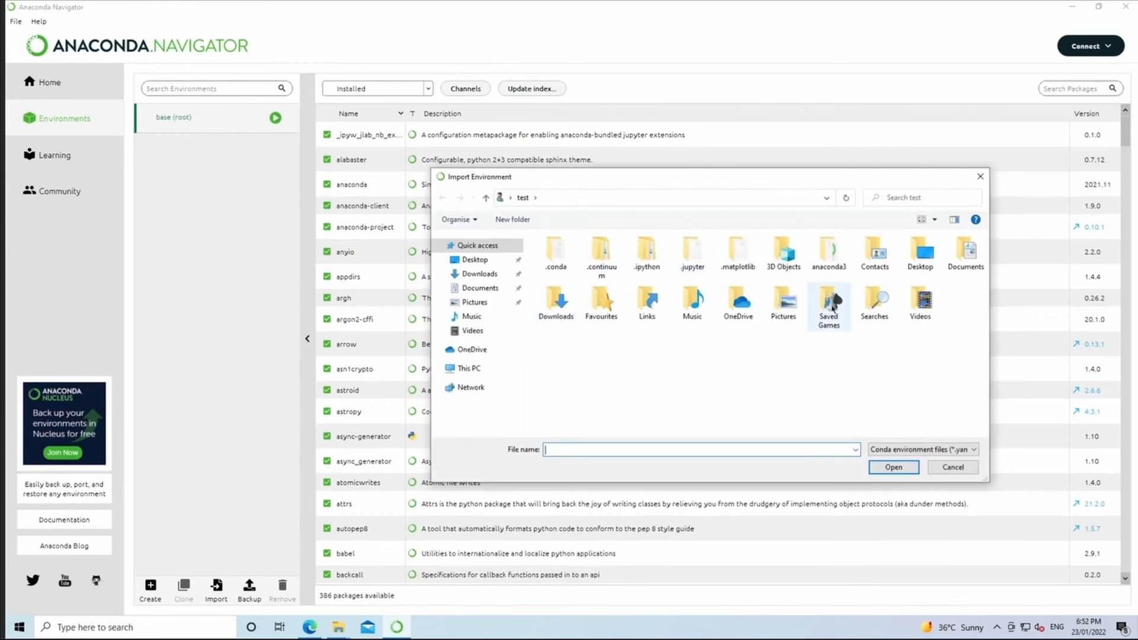
double_click(913, 258)
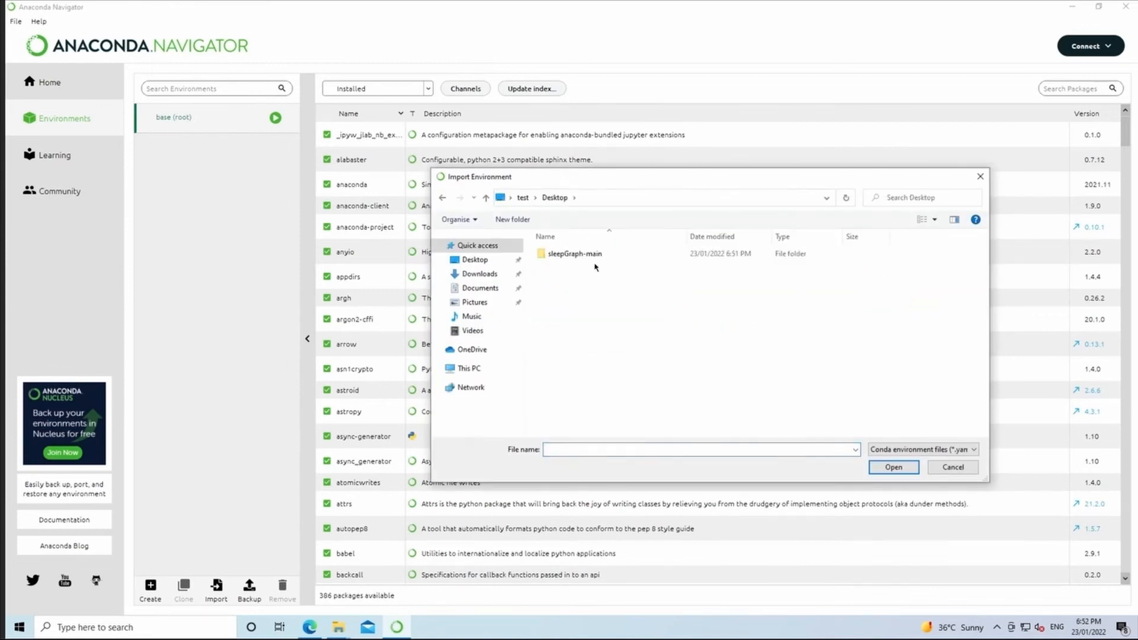
double_click(572, 257)
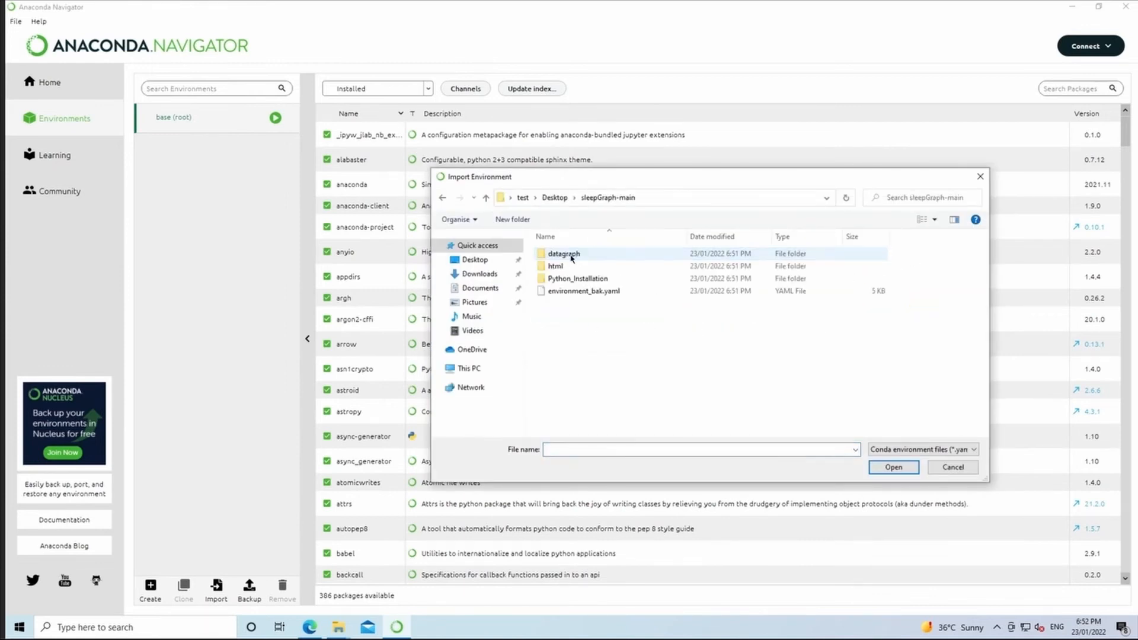
left_click(582, 293)
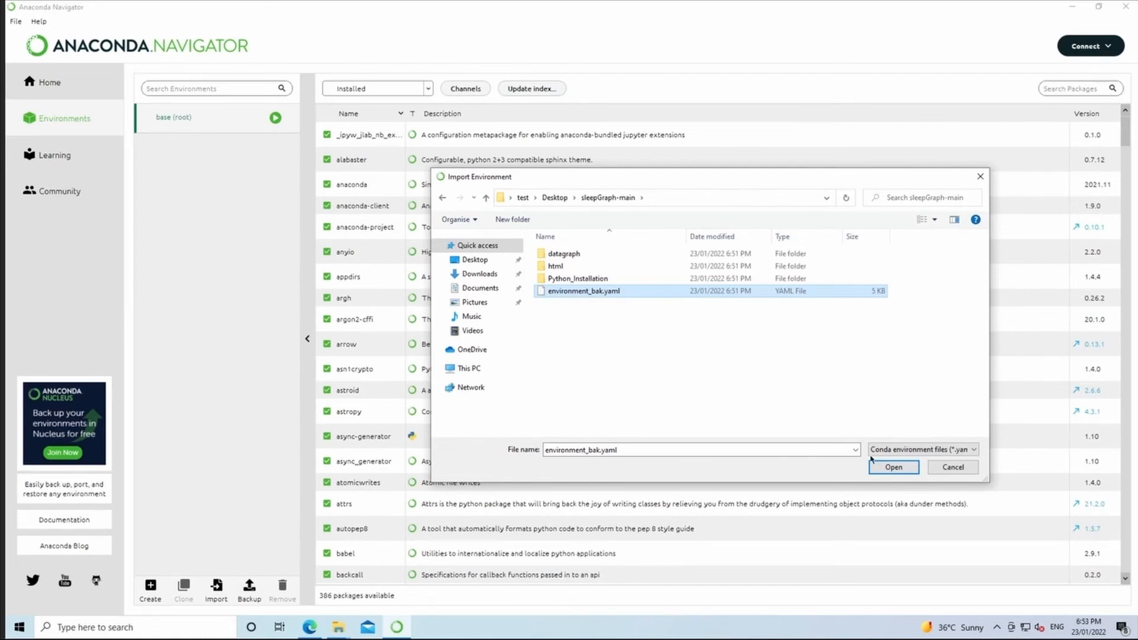
left_click(886, 469)
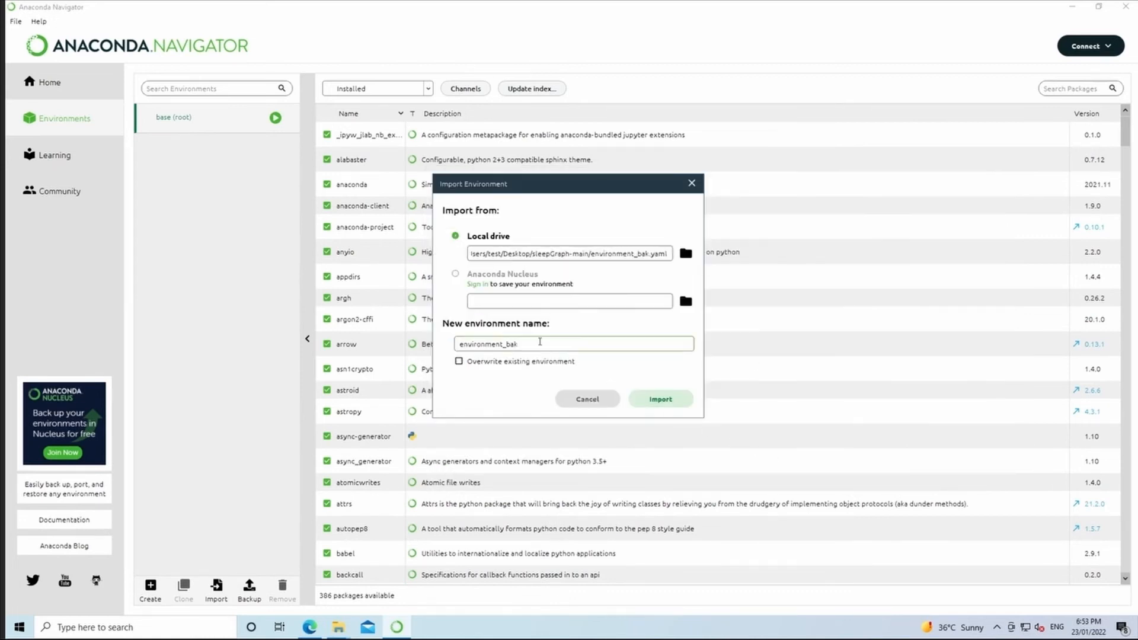
Name the new environment SleepGraph_env and import it.
left_click_drag(519, 343, 332, 360)
key("BackSpace")
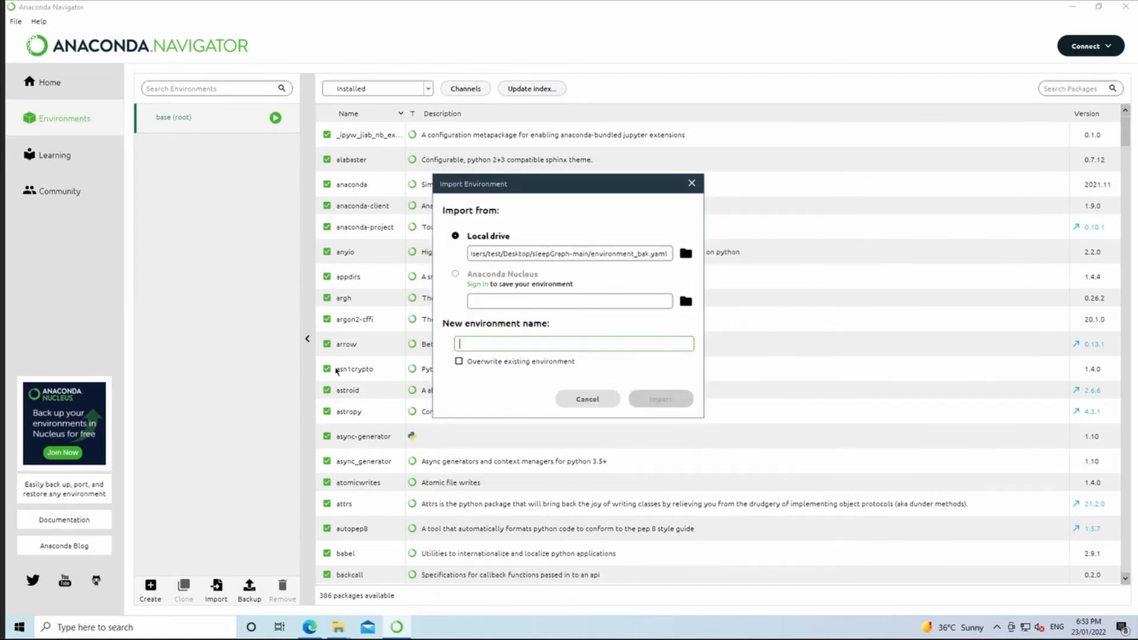
type("SleepGraph_env")
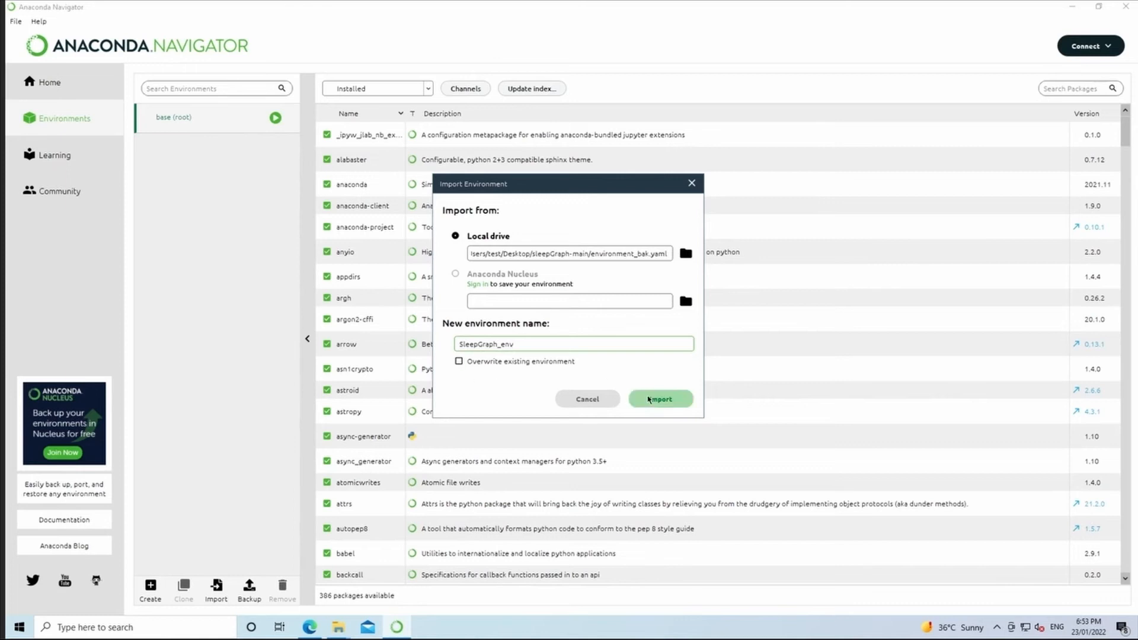
left_click(649, 399)
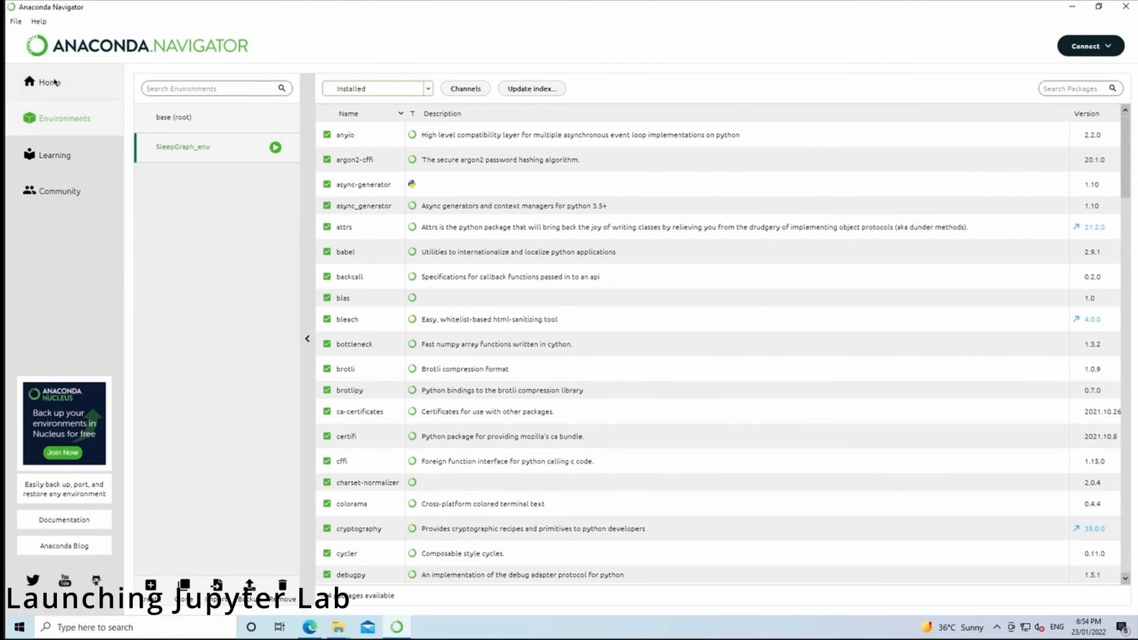
Launch JupyterLab on the SleepGraph_env environment and maximize its browser window.
left_click(49, 82)
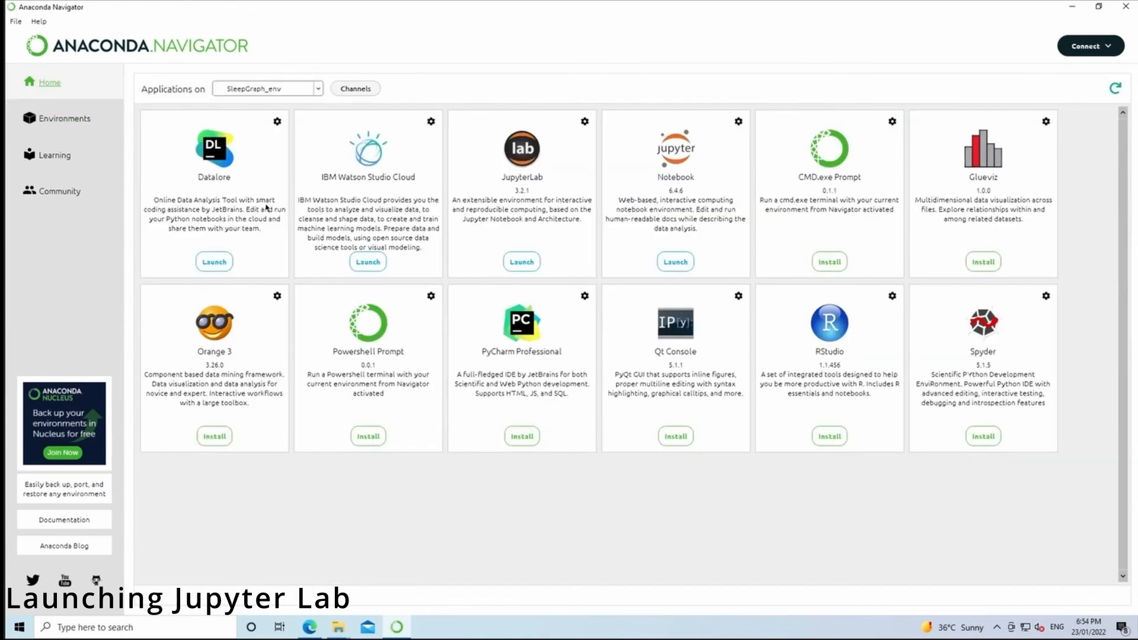
left_click(535, 264)
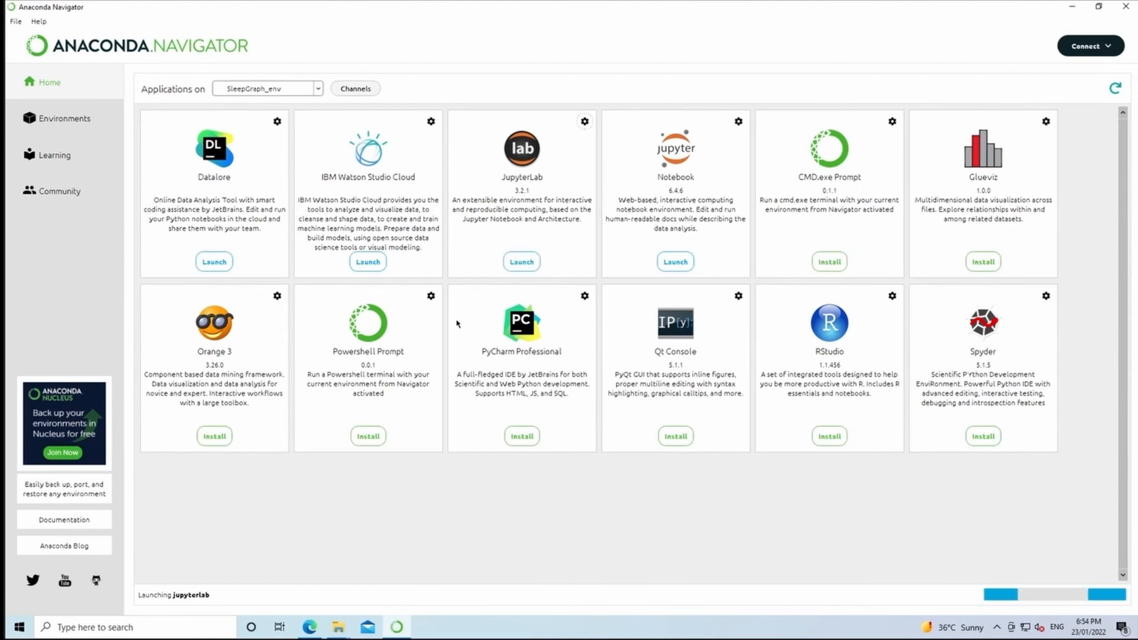
left_click_drag(1021, 113, 816, 5)
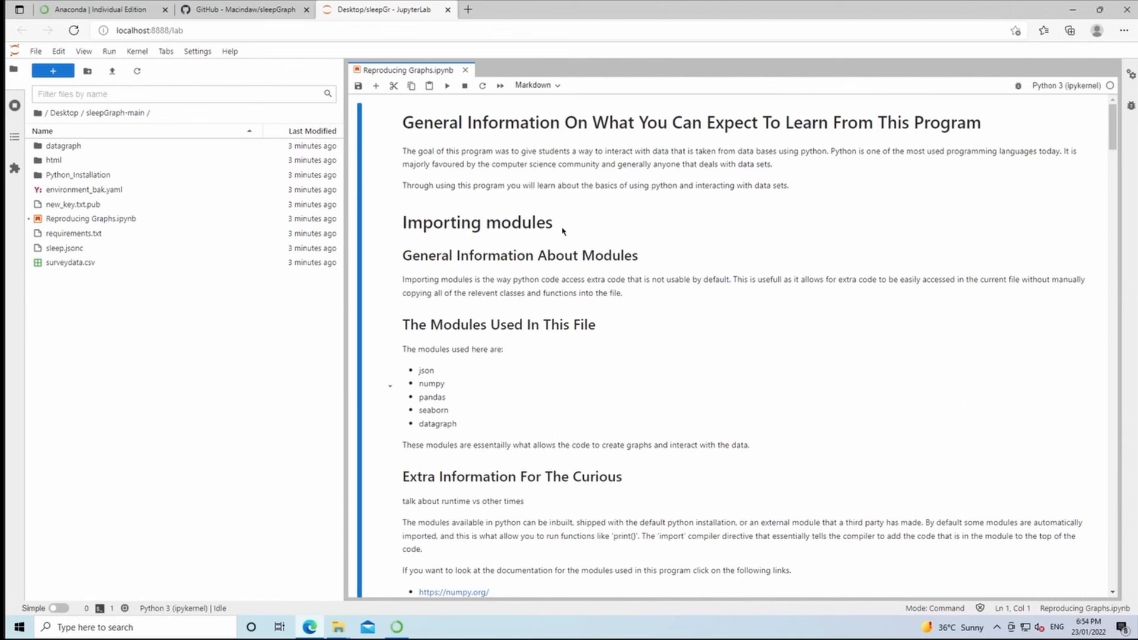
Go to the root folder in JupyterLab's file browser and navigate through Desktop into sleepGraph-main.
scroll(558, 256, "down", 4)
scroll(558, 256, "up", 4)
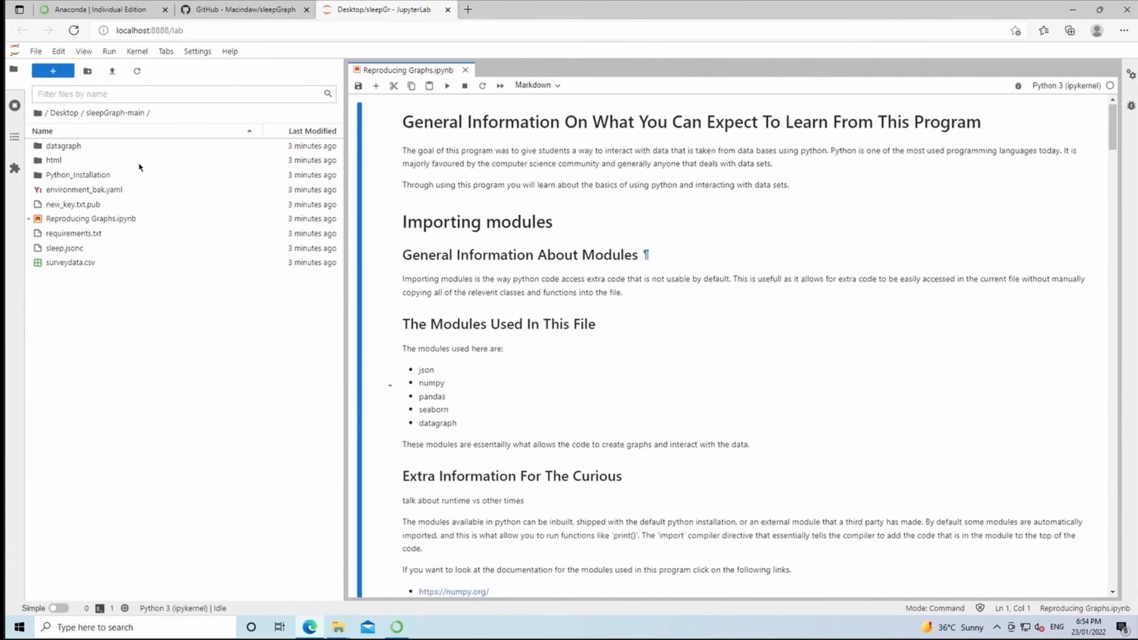
left_click(37, 112)
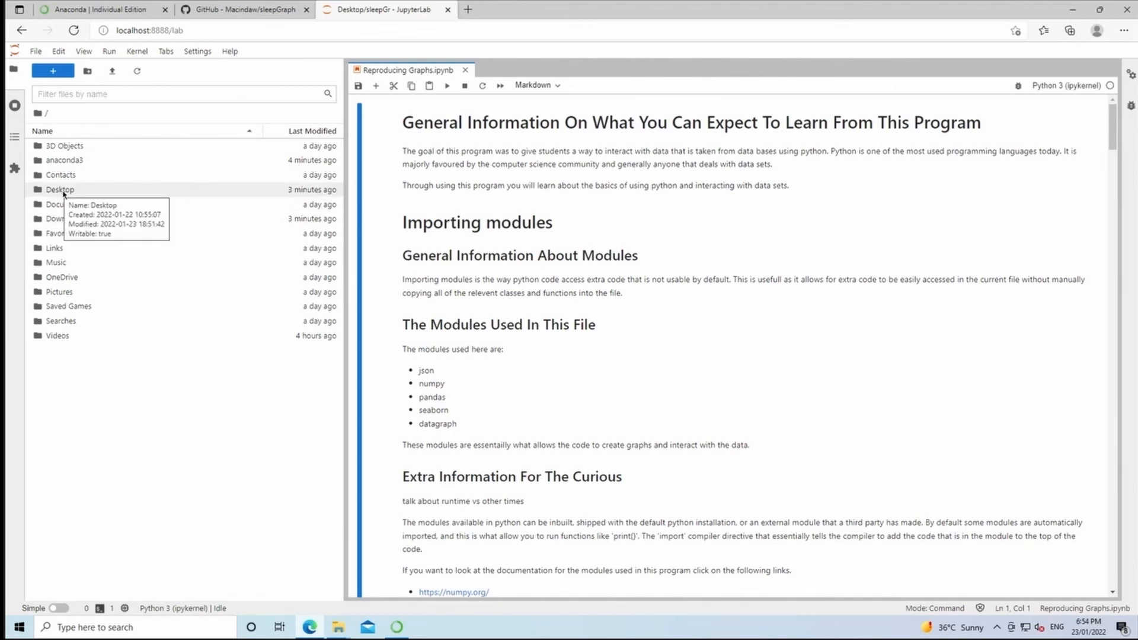
double_click(62, 190)
double_click(66, 147)
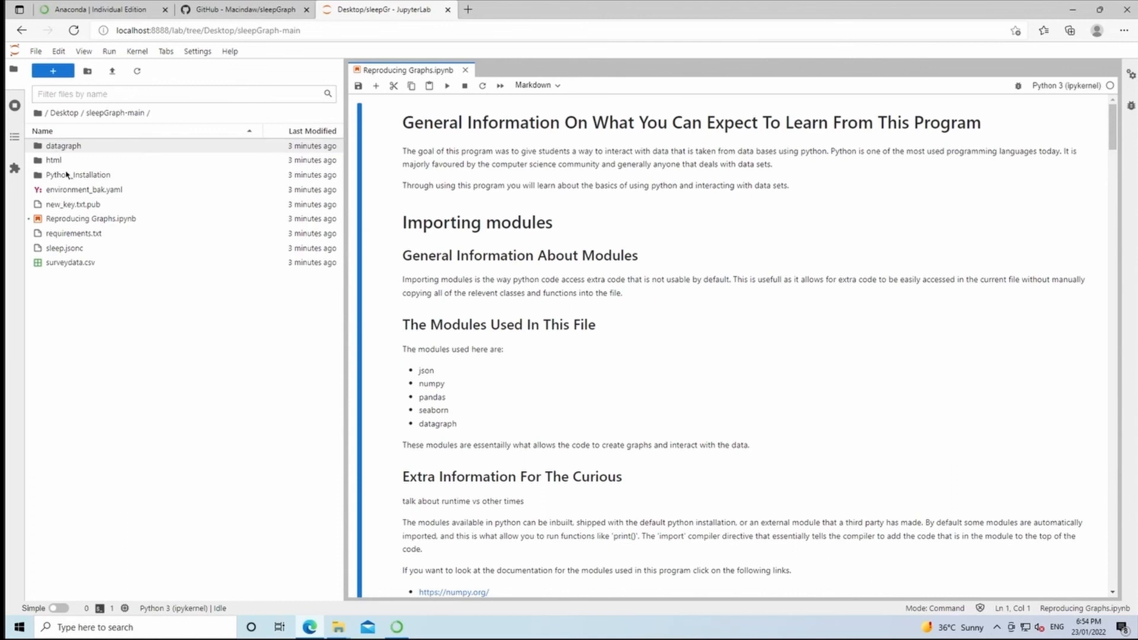
Close the open Reproducing Graphs.ipynb notebook and reopen it from the sleepGraph-main folder.
left_click(77, 219)
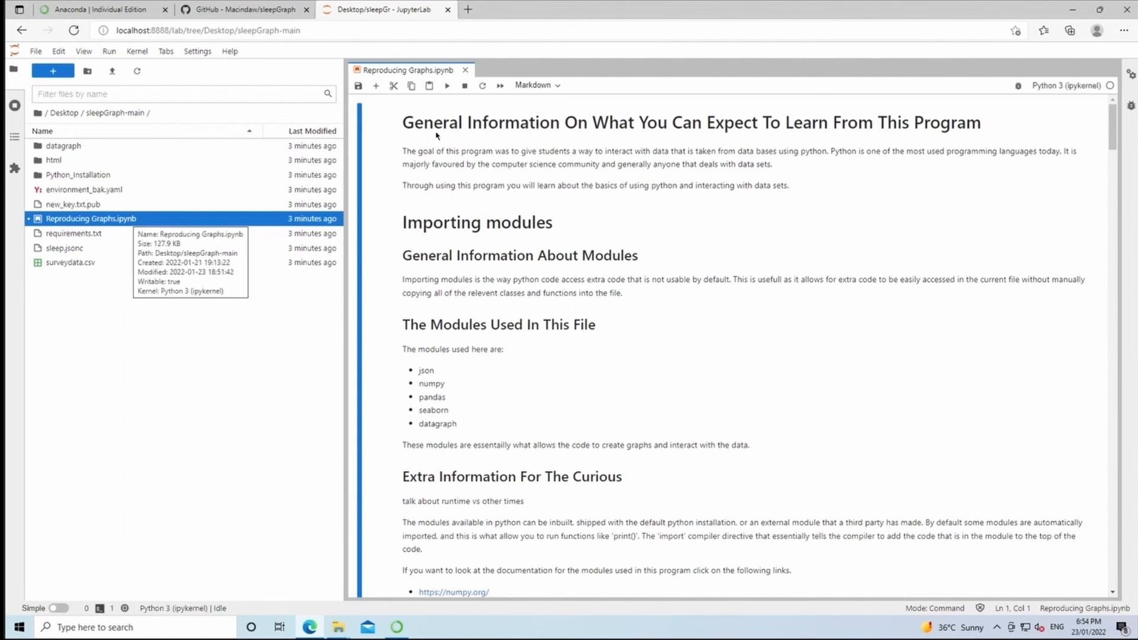
left_click(466, 70)
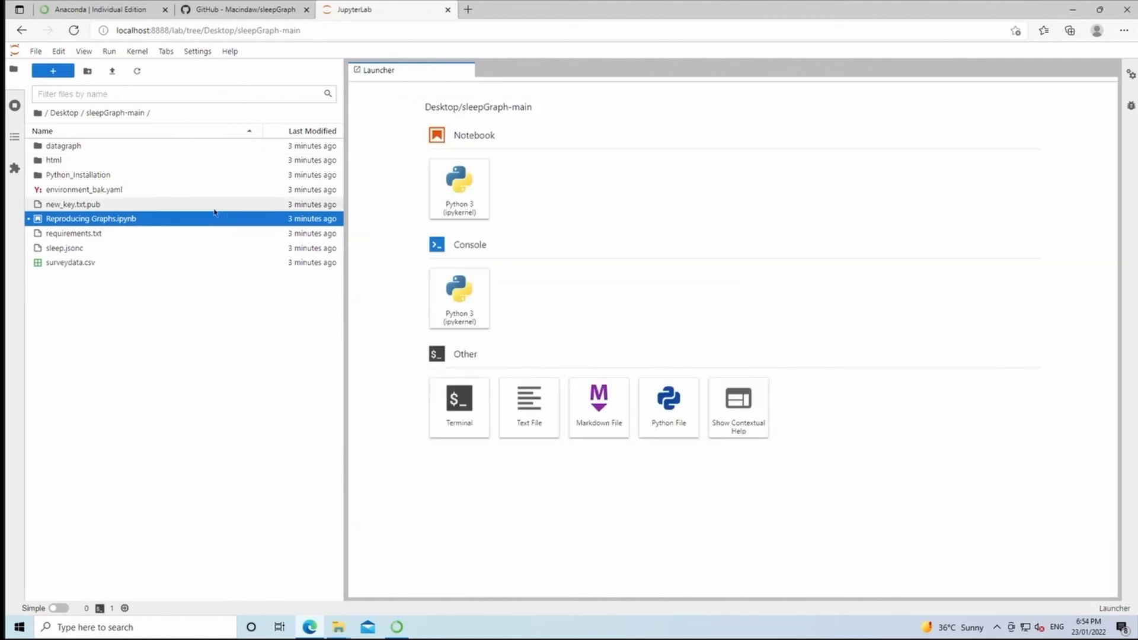
double_click(158, 224)
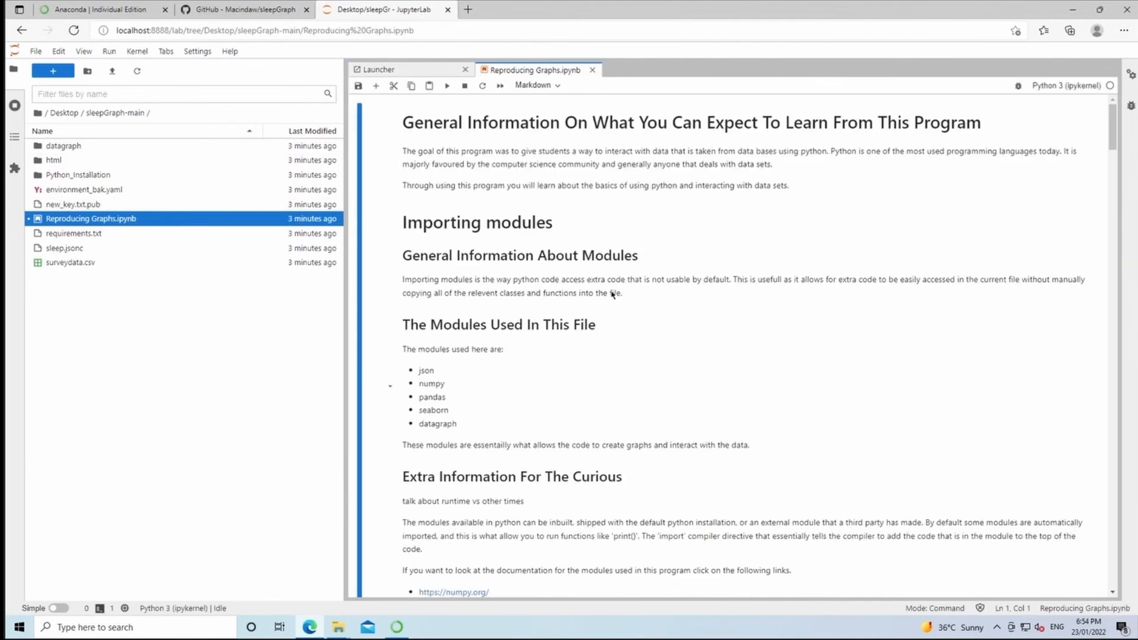